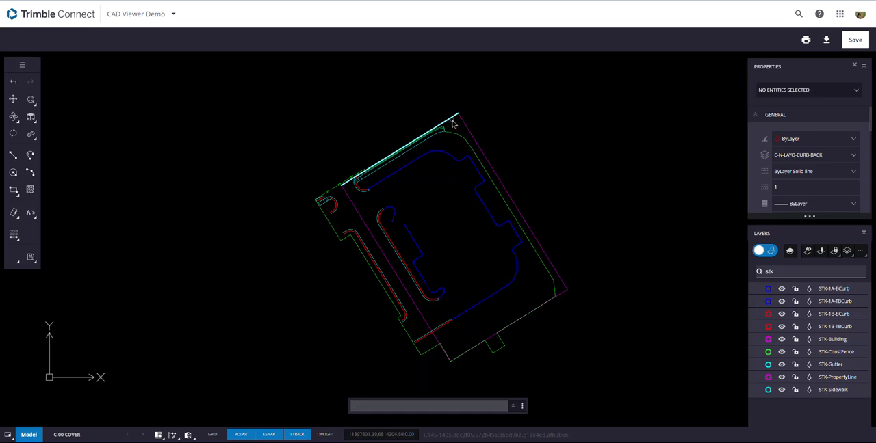
# - Weld the STK-PropertyLine segments around the site into one polyline, using the upper boundary line as the base entity
pyautogui.click(451, 123)
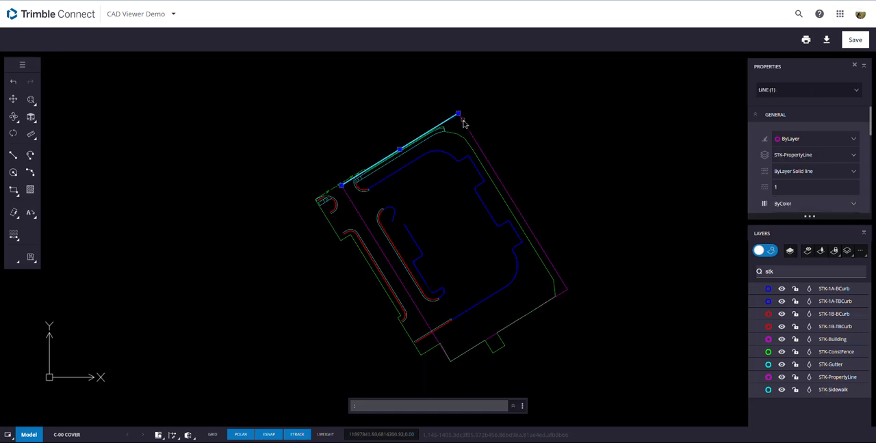
pyautogui.scroll(5, 452, 124)
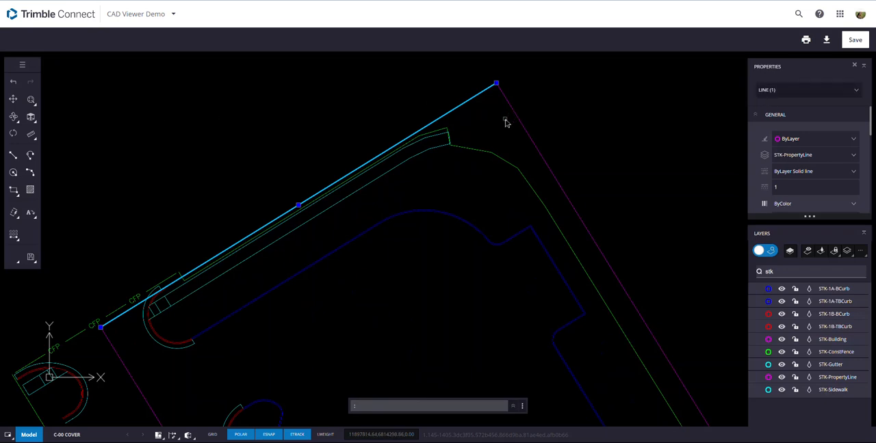
pyautogui.click(23, 66)
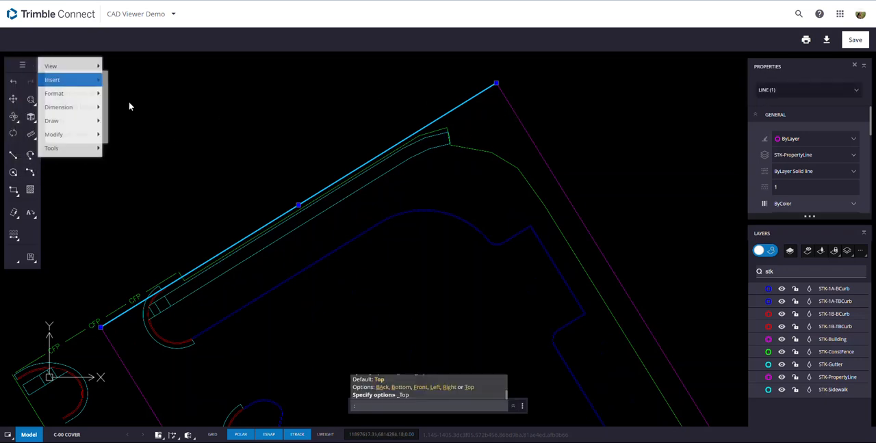
pyautogui.moveTo(101, 135)
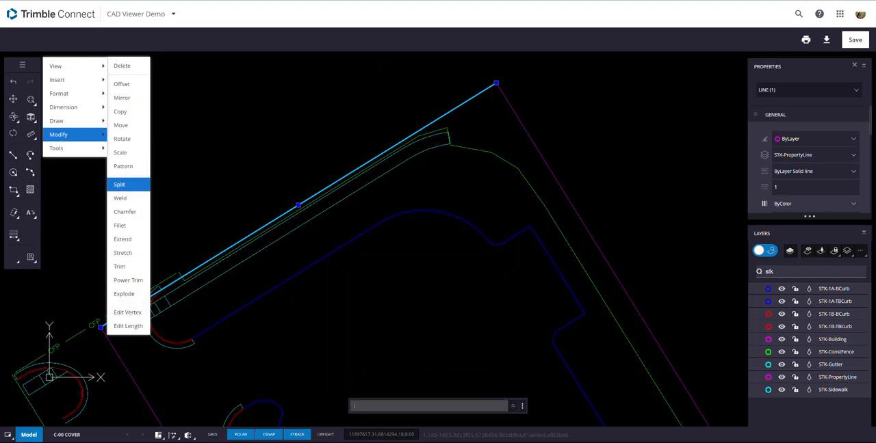
pyautogui.click(137, 200)
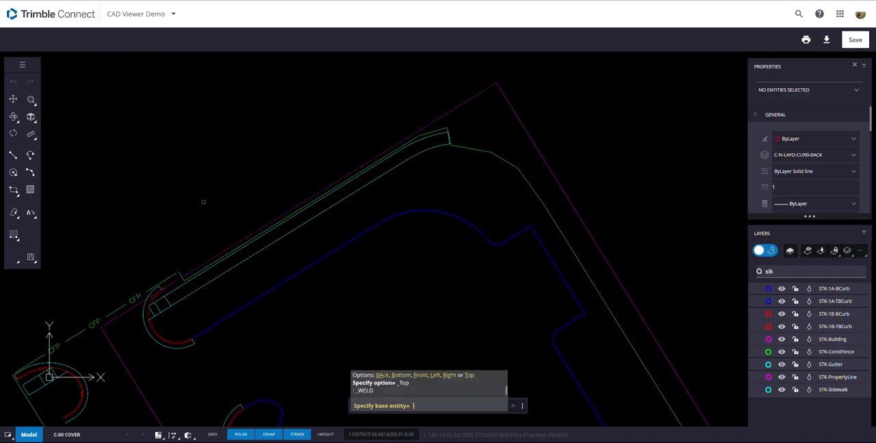
pyautogui.click(485, 88)
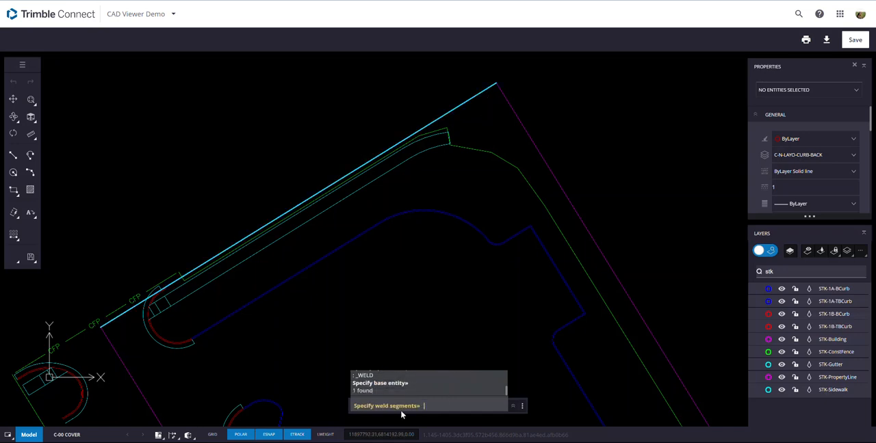
pyautogui.click(505, 93)
pyautogui.scroll(-5, 508, 192)
pyautogui.moveTo(504, 282); pyautogui.dragTo(444, 171, button='middle')
pyautogui.click(520, 304)
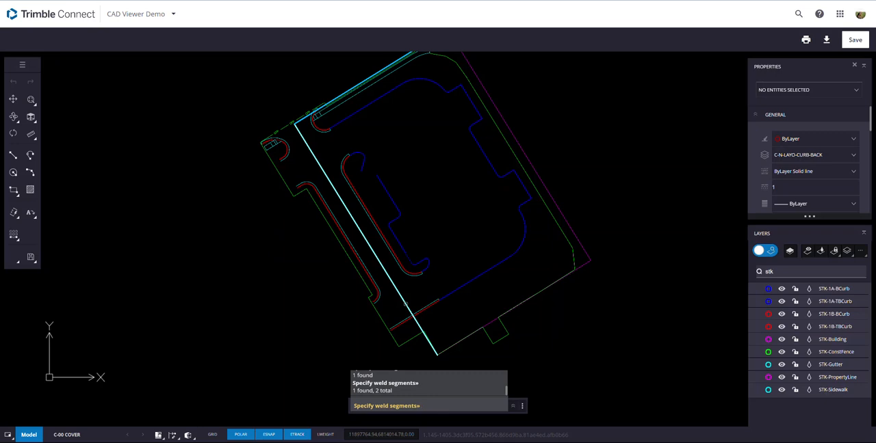
pyautogui.click(404, 303)
pyautogui.scroll(6, 472, 351)
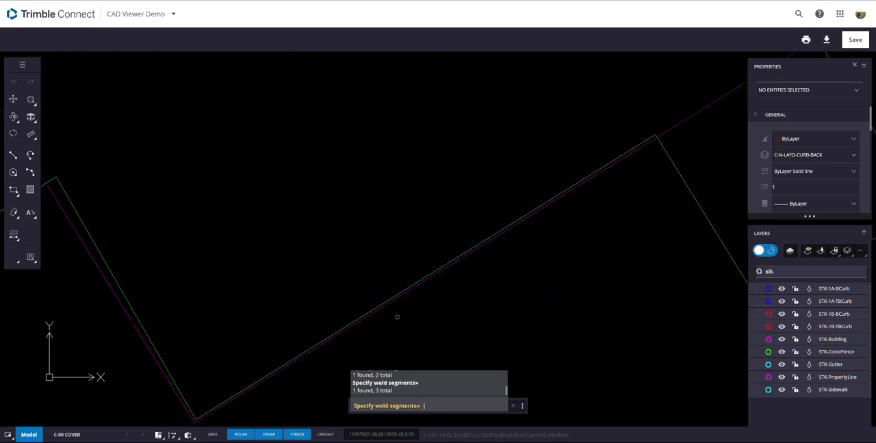
pyautogui.click(355, 324)
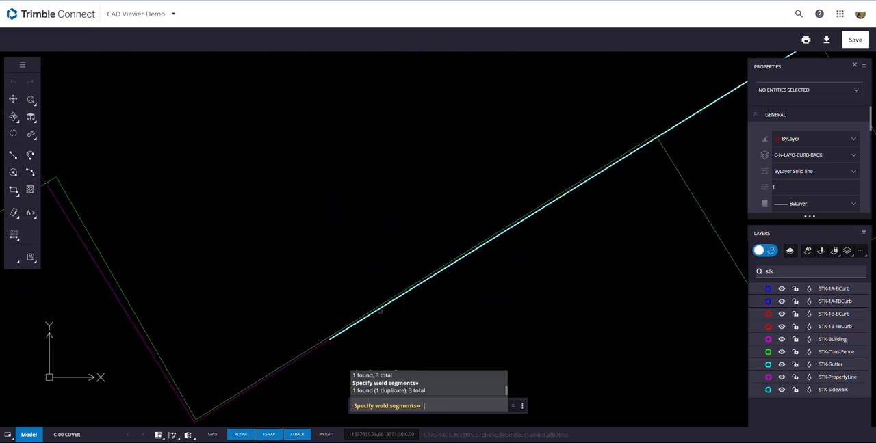
pyautogui.click(325, 345)
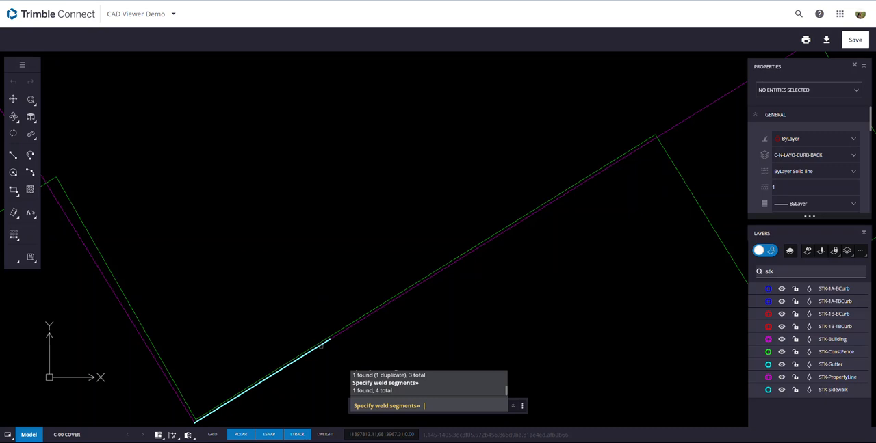
pyautogui.press('Return')
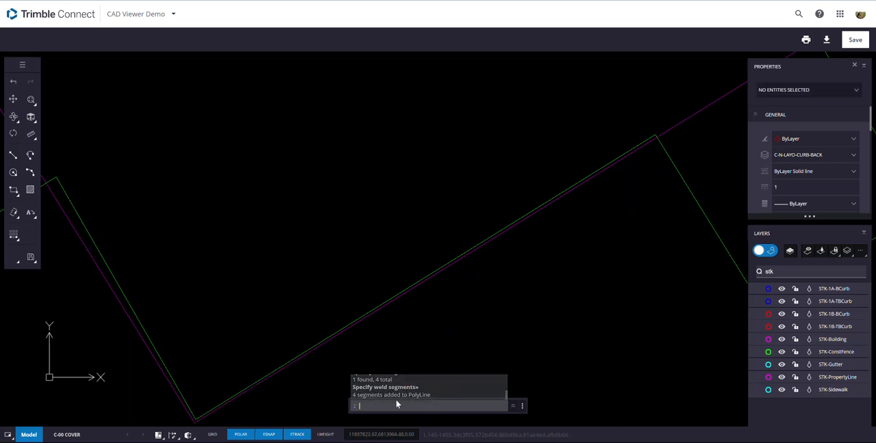
# - Select the welded property line and check that its whole outline behaves as a single polyline
pyautogui.scroll(-6, 518, 220)
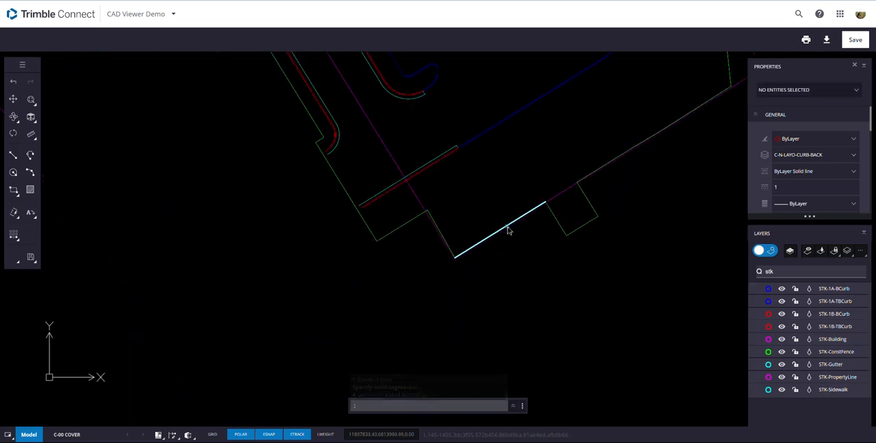
pyautogui.click(525, 104)
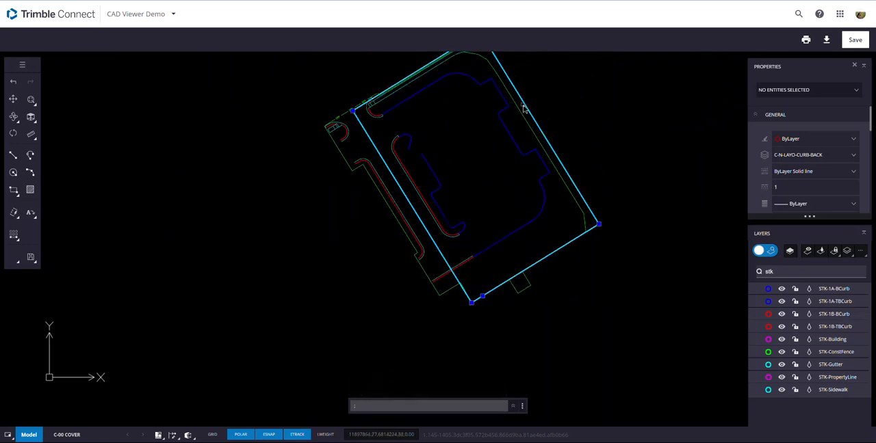
pyautogui.scroll(-3, 505, 196)
pyautogui.scroll(3, 468, 150)
pyautogui.moveTo(433, 152); pyautogui.dragTo(390, 163, button='middle')
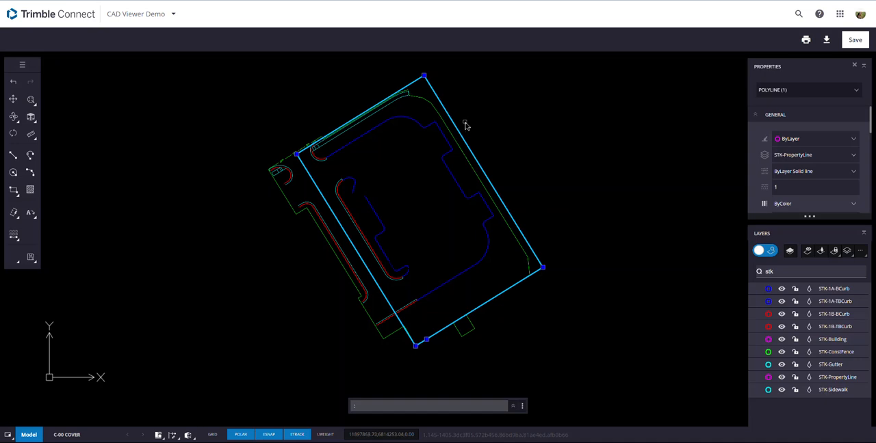
# - Hide the STK-PropertyLine layer
pyautogui.click(767, 377)
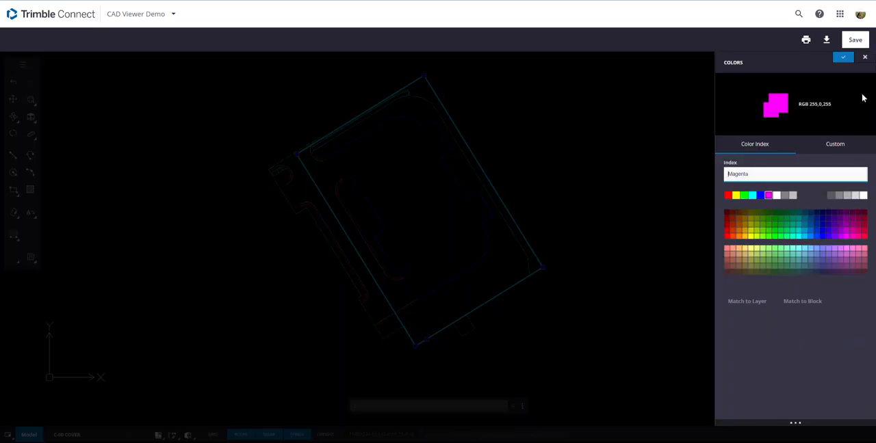
pyautogui.click(865, 58)
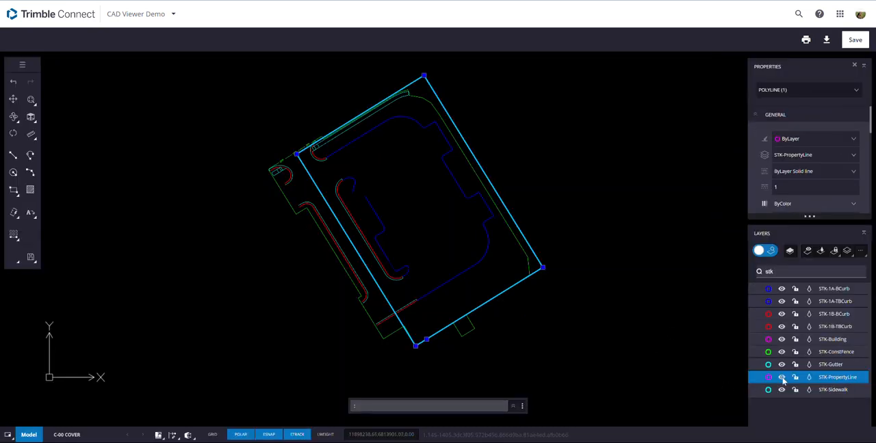
pyautogui.click(782, 378)
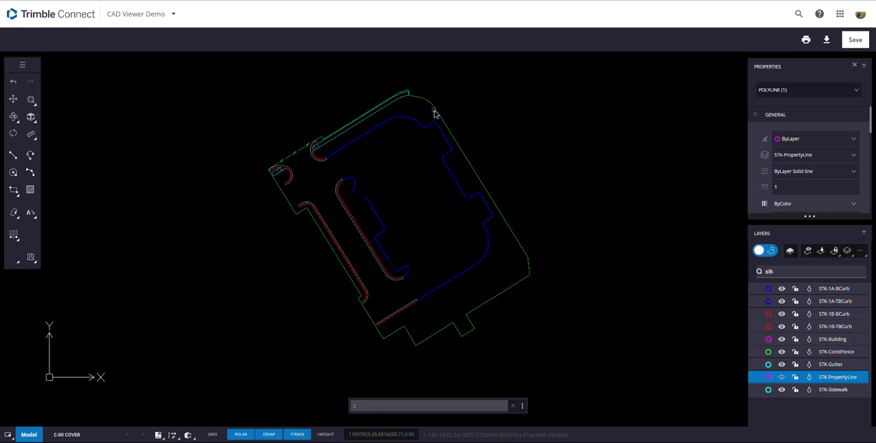
# - Weld the STK-ConstFence segments along the site's right, lower and upper edges, using the long right-hand fence polyline as base
pyautogui.click(465, 158)
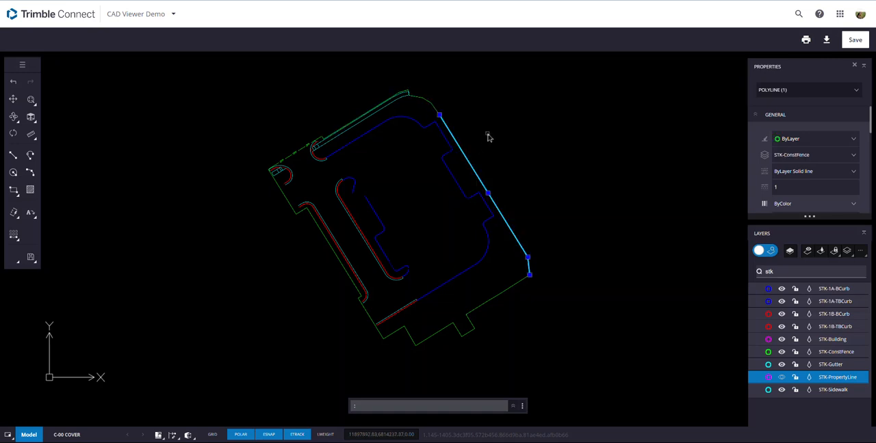
pyautogui.rightClick(489, 137)
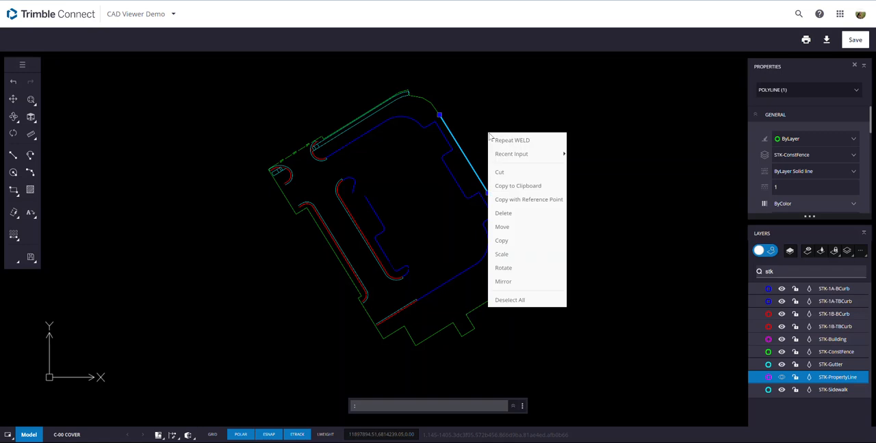
pyautogui.click(524, 143)
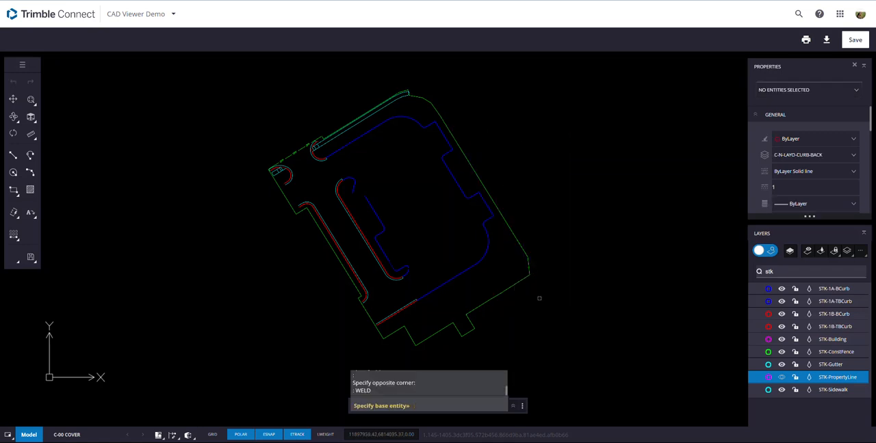
pyautogui.click(511, 263)
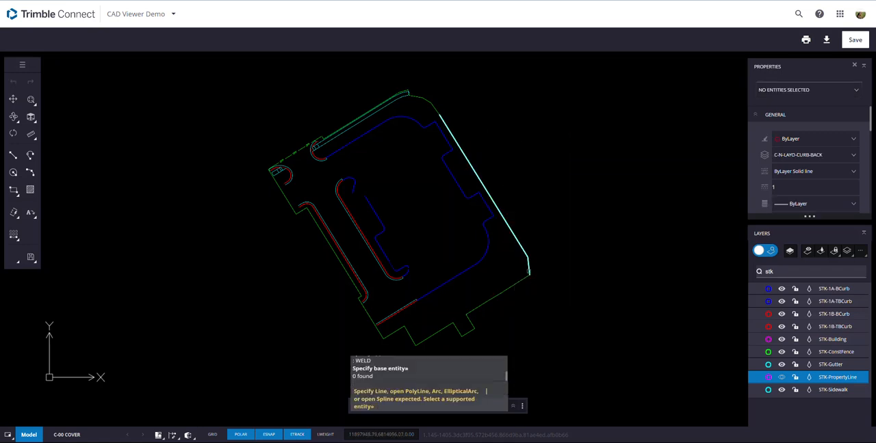
pyautogui.click(529, 273)
pyautogui.click(524, 281)
pyautogui.click(465, 341)
pyautogui.click(461, 333)
pyautogui.click(424, 335)
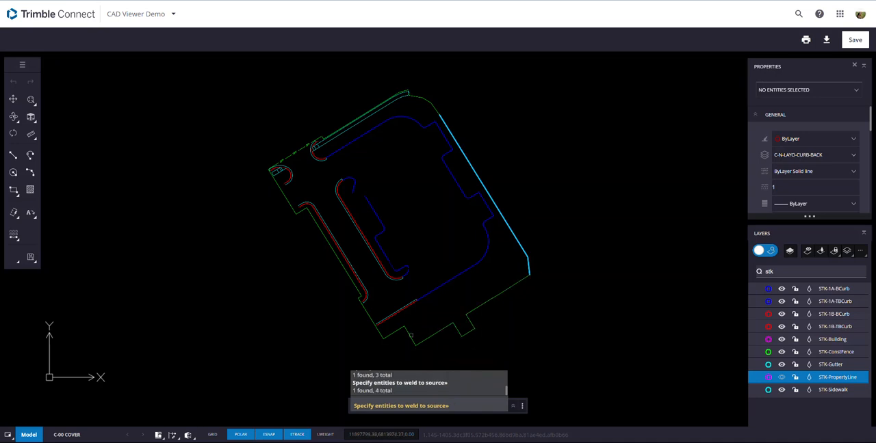
pyautogui.click(408, 338)
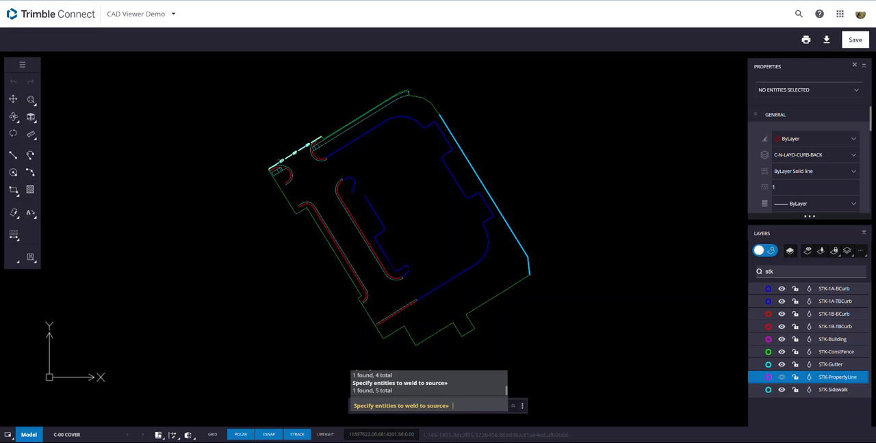
pyautogui.click(288, 158)
pyautogui.click(291, 156)
pyautogui.scroll(5, 328, 137)
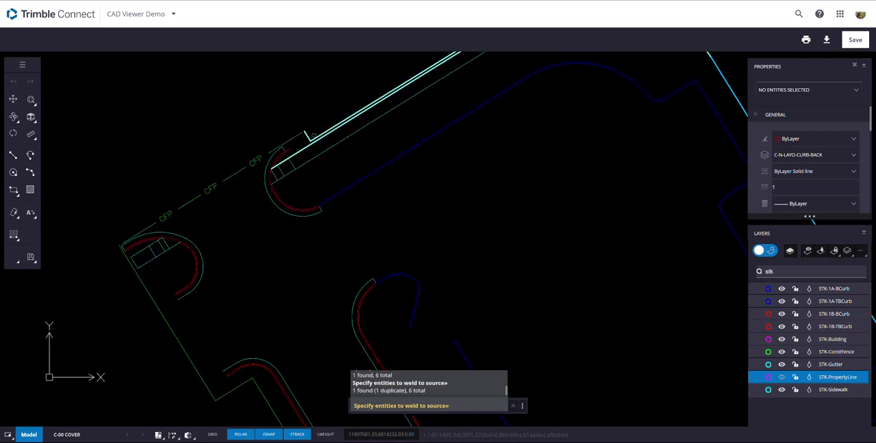
pyautogui.click(306, 137)
pyautogui.scroll(-5, 308, 137)
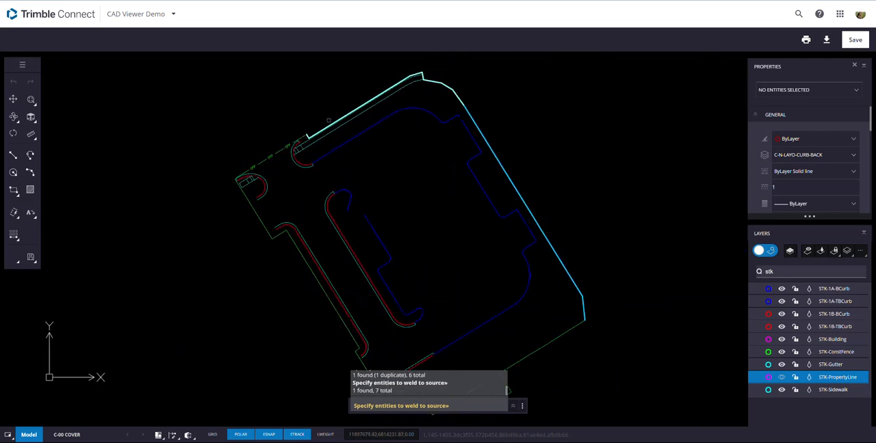
pyautogui.press('Return')
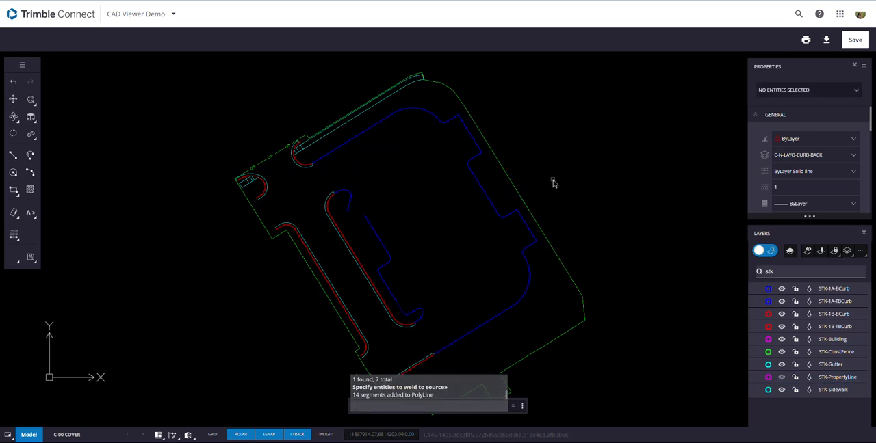
# - Inspect where the welded construction fence ends by selecting it with the adjoining segments at the lower jog, and clear the selection
pyautogui.click(555, 254)
pyautogui.scroll(-2, 581, 260)
pyautogui.scroll(3, 488, 333)
pyautogui.scroll(2, 503, 317)
pyautogui.click(495, 318)
pyautogui.click(532, 305)
pyautogui.click(469, 333)
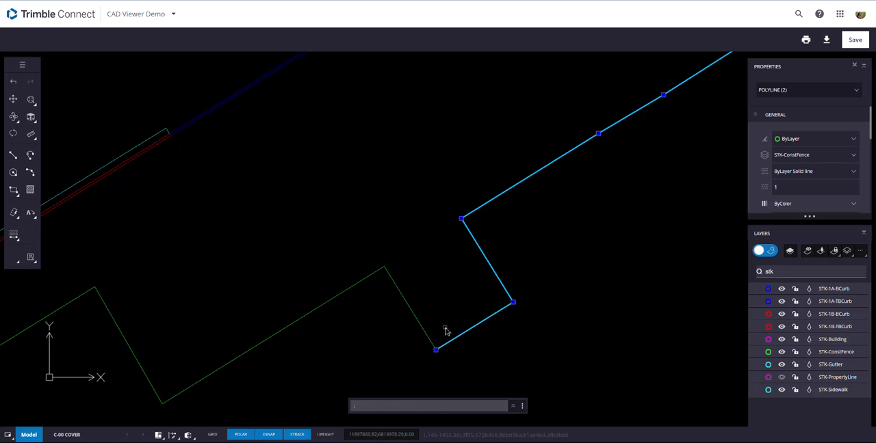
pyautogui.click(422, 329)
pyautogui.press('Escape')
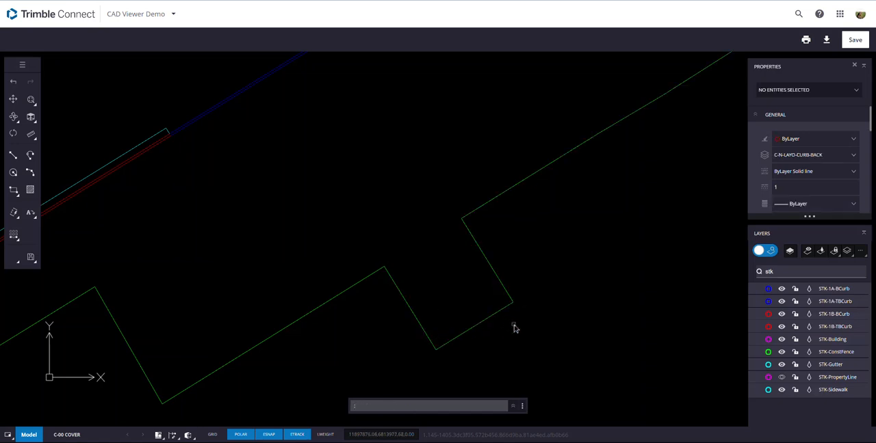
# - Weld the short fence segment at the lower jog to the adjoining STK-ConstFence polylines and select the result to check it
pyautogui.click(503, 285)
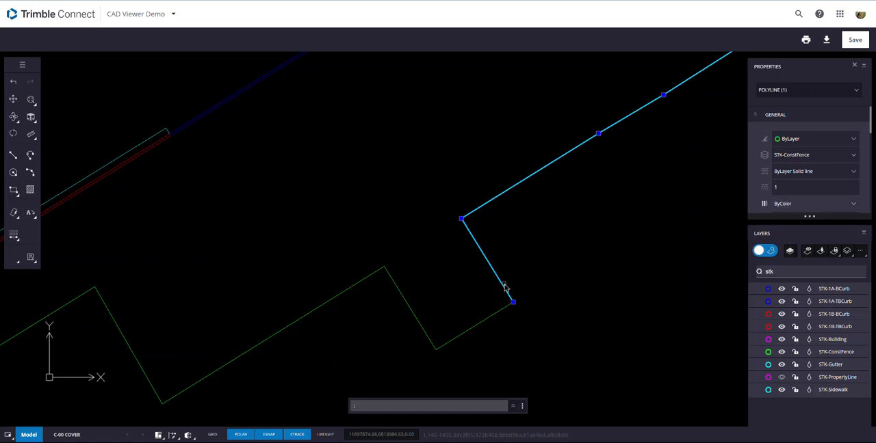
pyautogui.rightClick(544, 231)
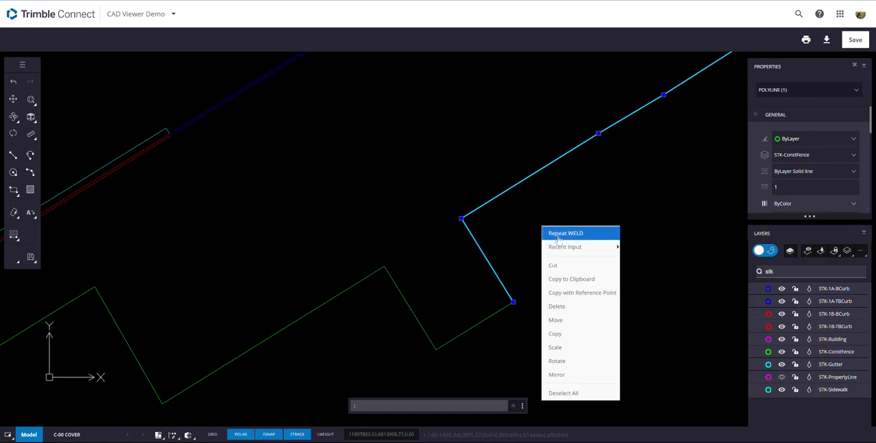
pyautogui.click(562, 233)
pyautogui.click(500, 312)
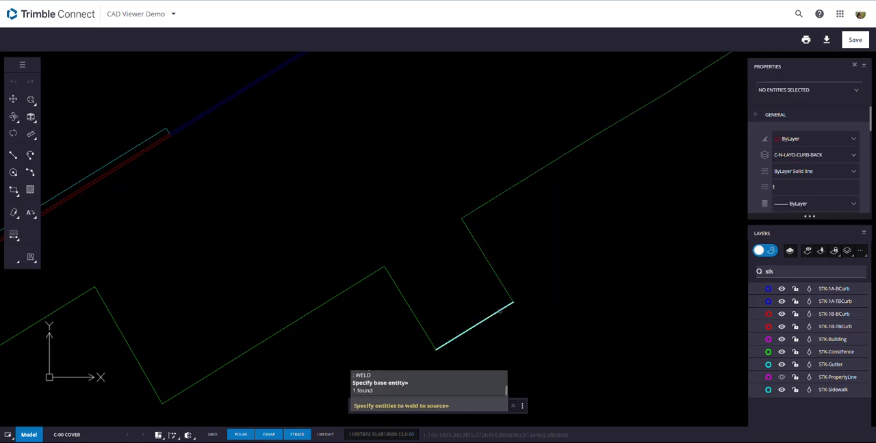
pyautogui.click(503, 282)
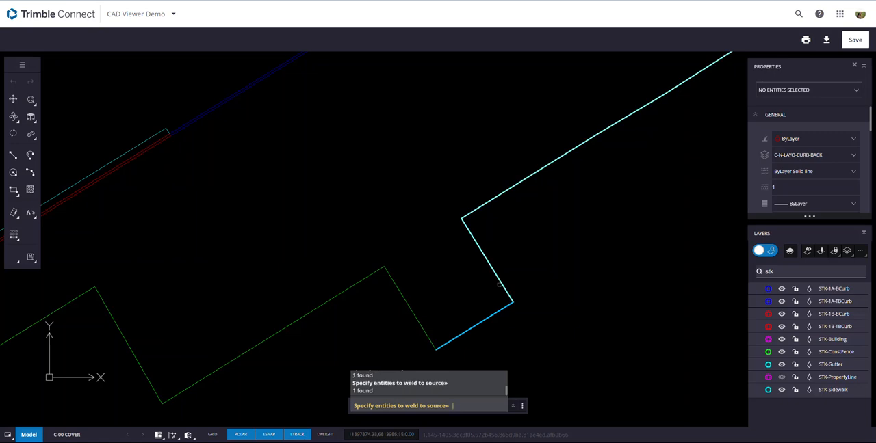
pyautogui.click(417, 322)
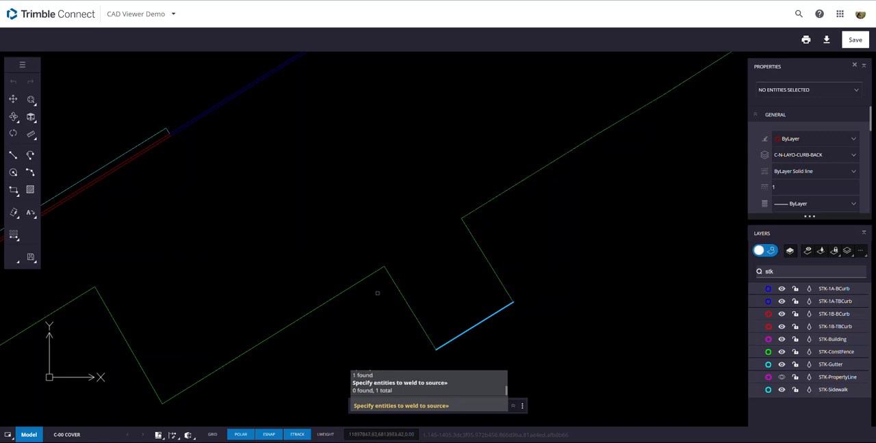
pyautogui.click(366, 278)
pyautogui.press('Return')
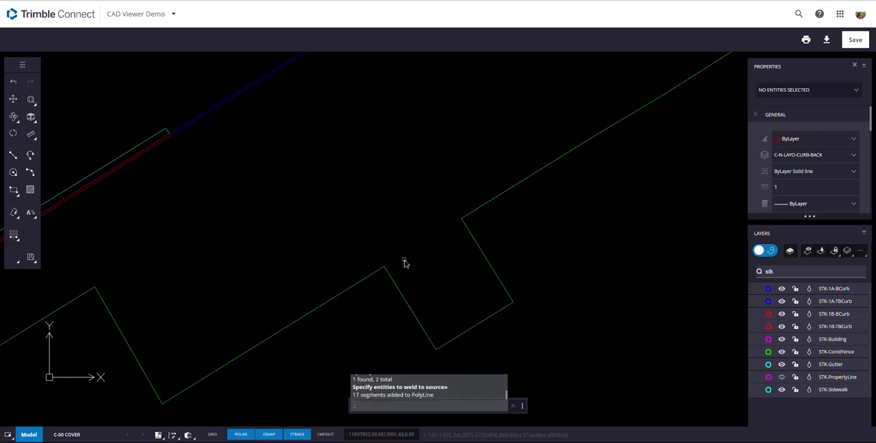
pyautogui.click(479, 328)
pyautogui.scroll(-2, 479, 328)
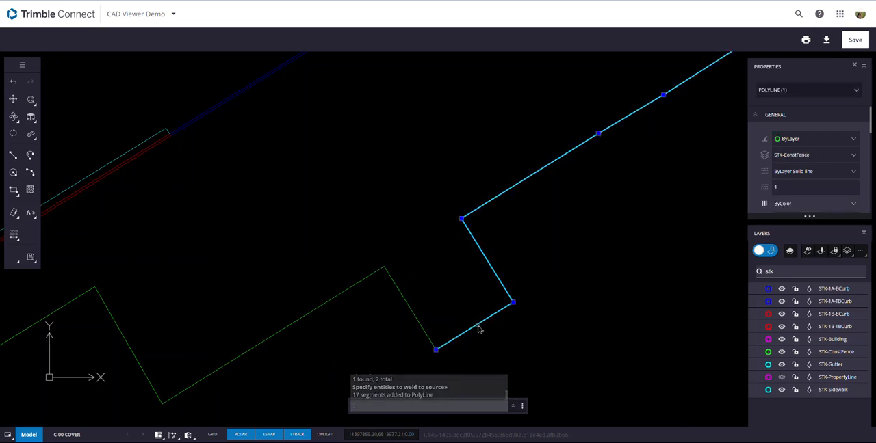
# - Weld the next two STK-ConstFence segments beside the lower jog to the long right-hand fence polyline and select the result
pyautogui.scroll(-2, 479, 328)
pyautogui.scroll(3, 449, 336)
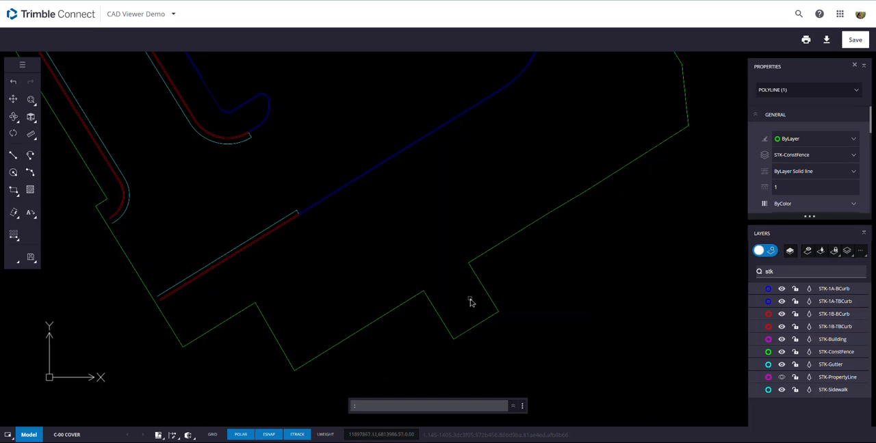
pyautogui.press('Escape')
pyautogui.click(460, 333)
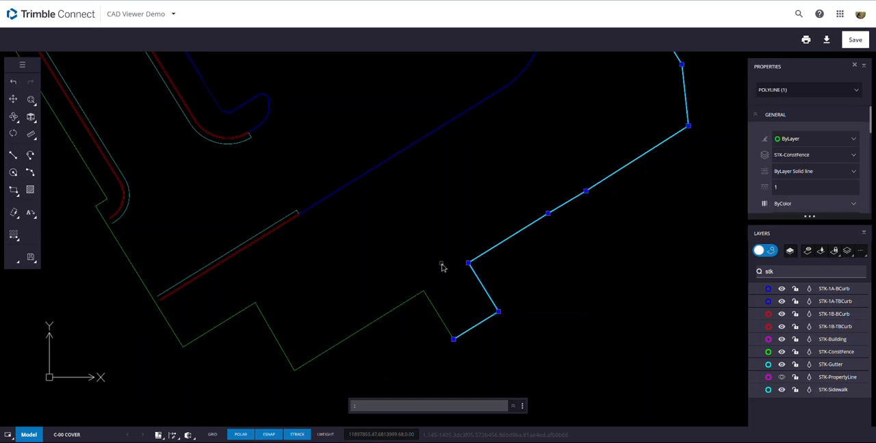
pyautogui.rightClick(442, 266)
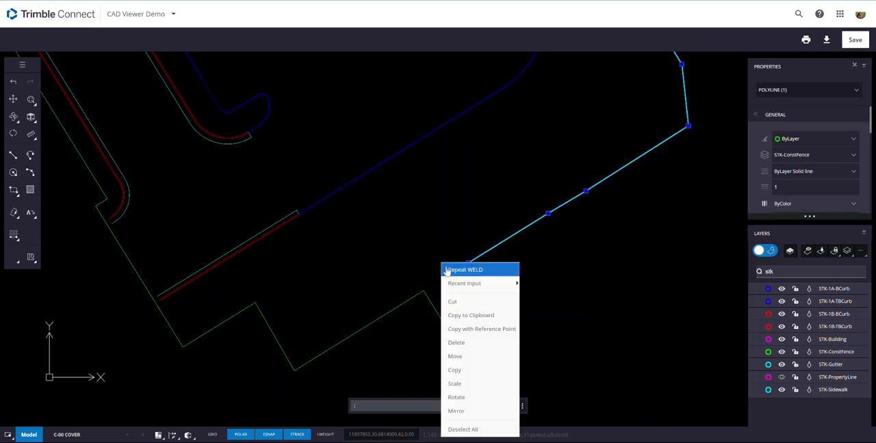
pyautogui.click(451, 270)
pyautogui.click(468, 333)
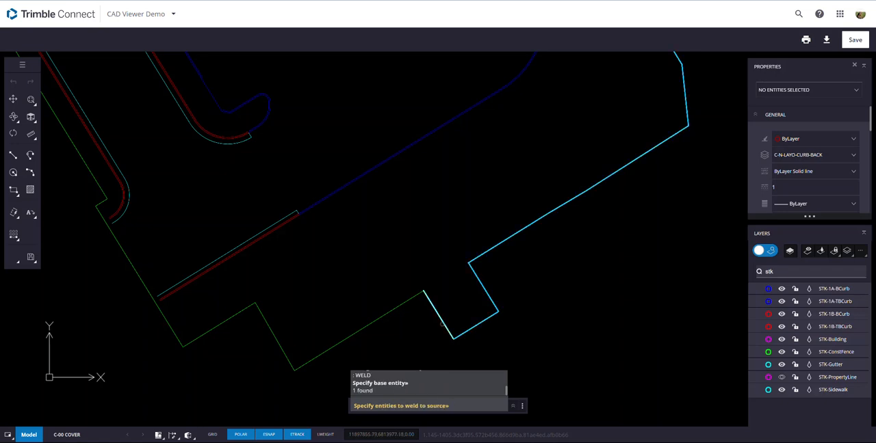
pyautogui.click(408, 301)
pyautogui.press('Return')
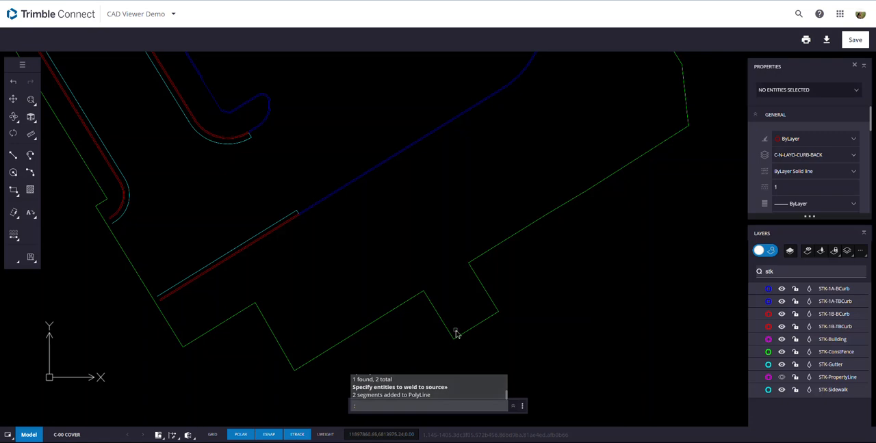
pyautogui.click(397, 308)
pyautogui.scroll(-3, 397, 308)
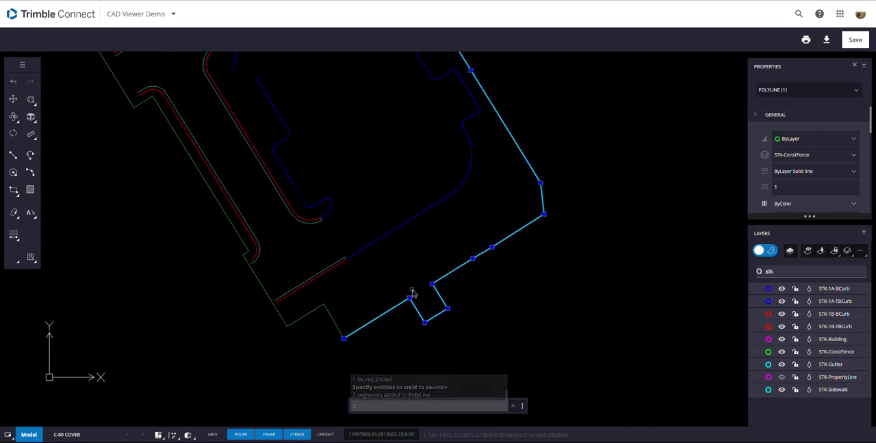
# - Join the remaining STK-ConstFence segments along the lower and left edges to the fence polyline with PEDIT Join, and select the result
pyautogui.rightClick(361, 313)
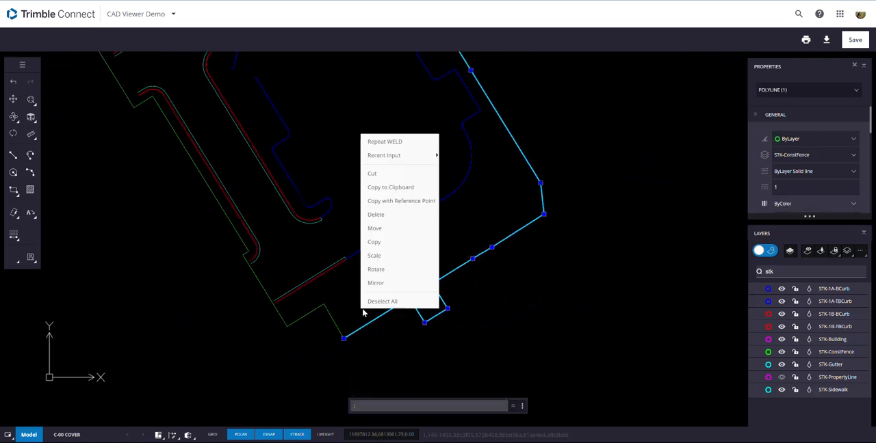
pyautogui.click(336, 222)
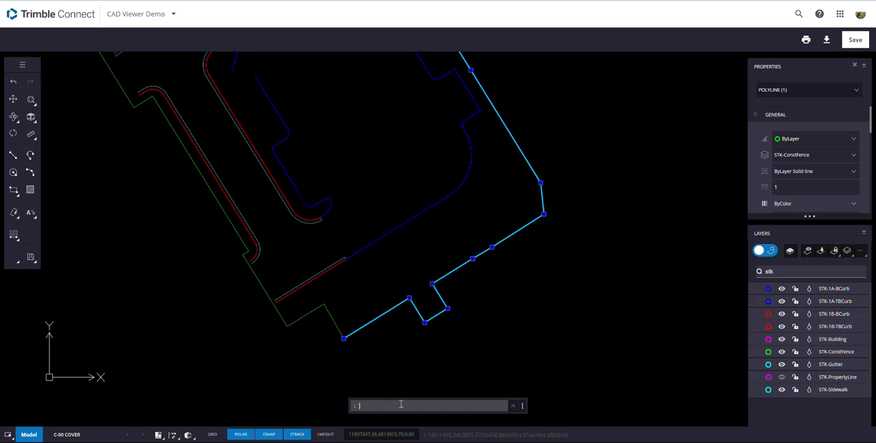
pyautogui.write('PED')
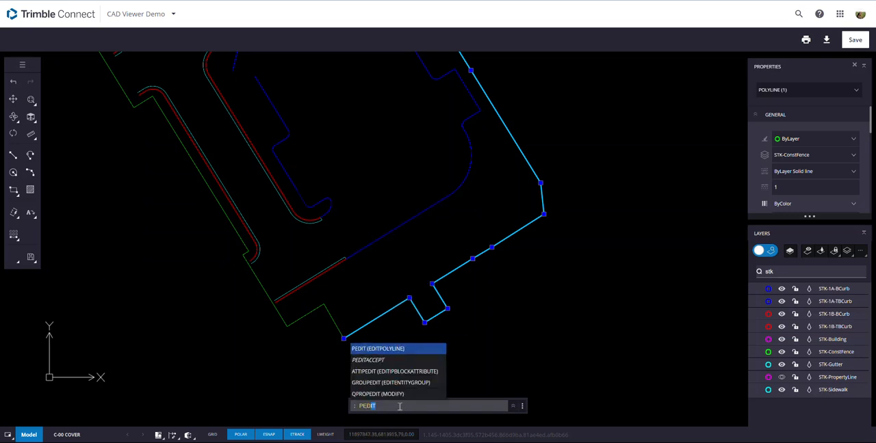
pyautogui.press('Return')
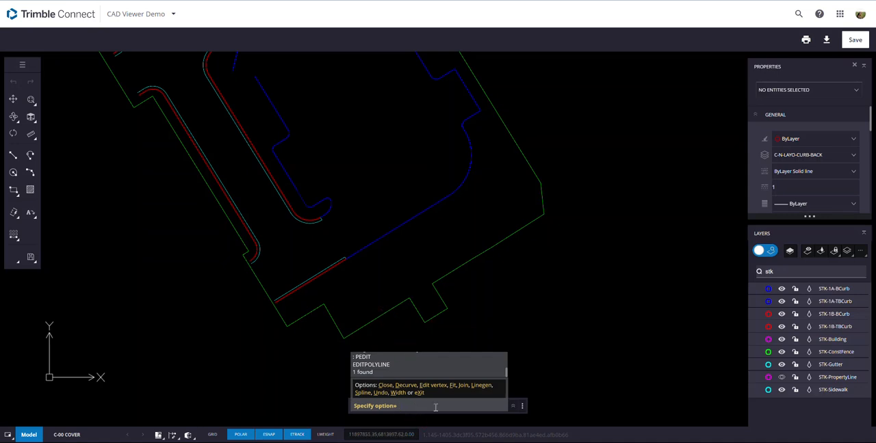
pyautogui.write('j')
pyautogui.press('Return')
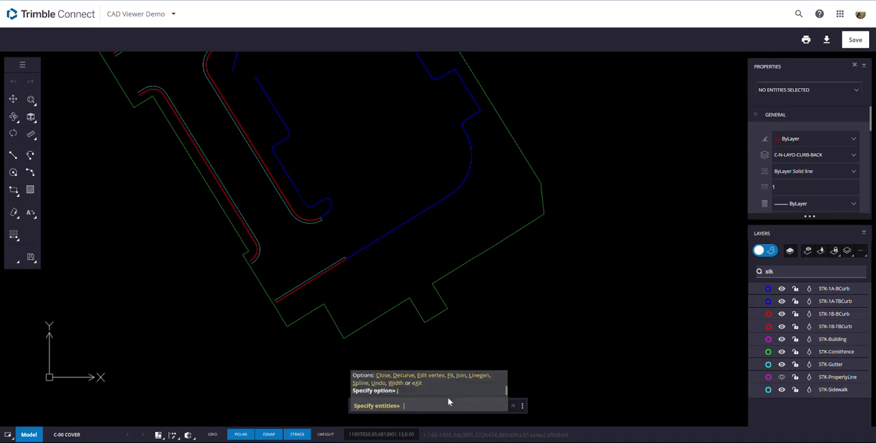
pyautogui.click(371, 320)
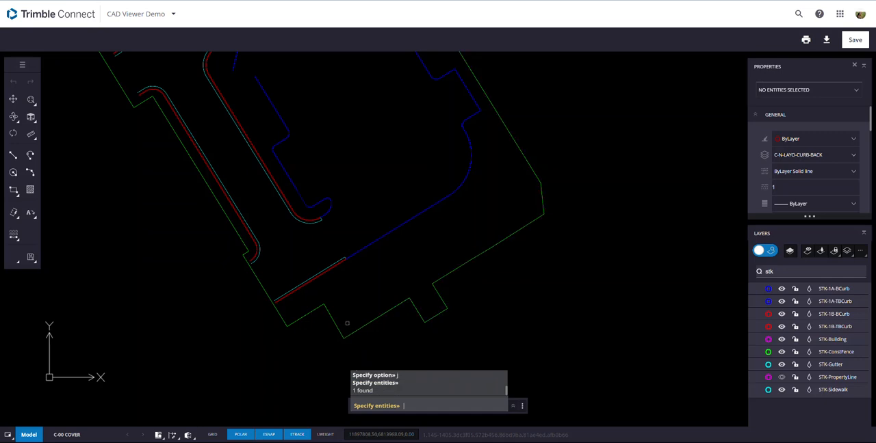
pyautogui.click(299, 303)
pyautogui.click(292, 329)
pyautogui.press('Return')
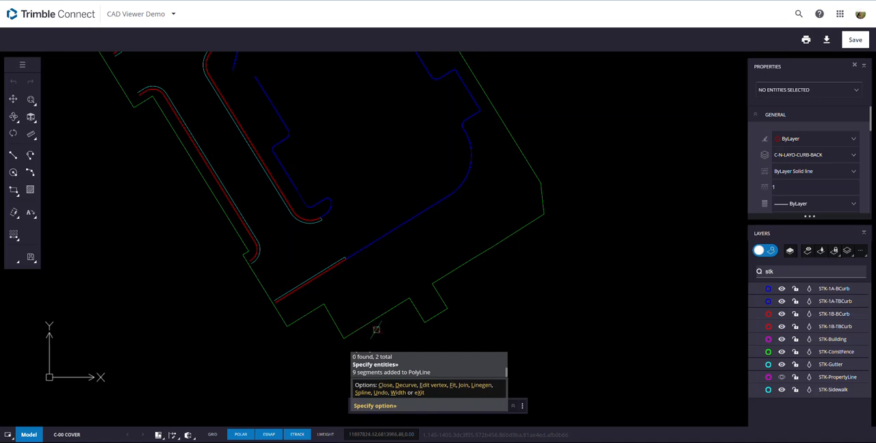
pyautogui.press('Return')
pyautogui.click(374, 319)
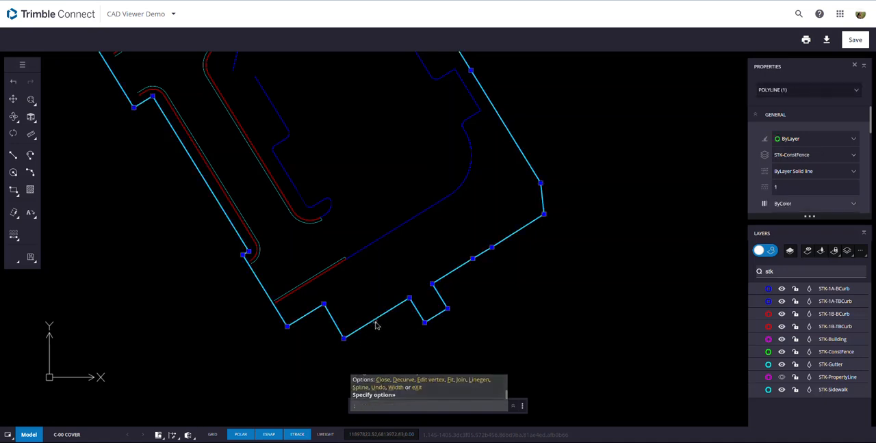
# - Stretch the upper end of the CFP fence line onto the adjacent STK-ConstFence polyline's end point to close the gap
pyautogui.scroll(-3, 375, 323)
pyautogui.scroll(5, 250, 155)
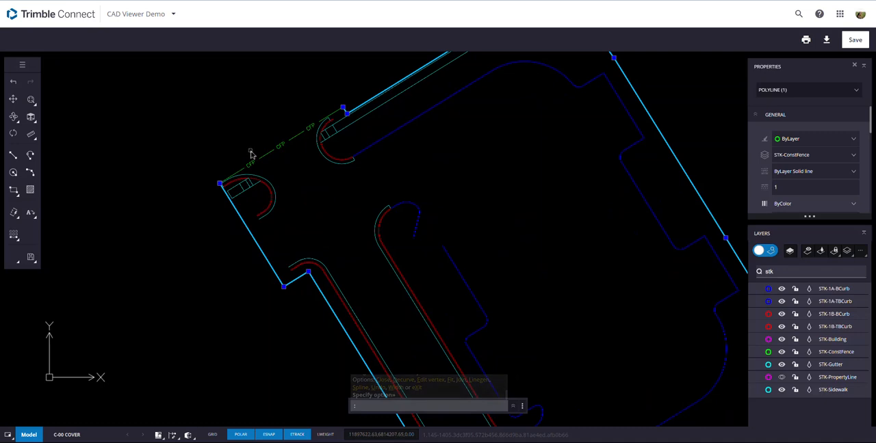
pyautogui.moveTo(316, 133); pyautogui.dragTo(320, 217, button='middle')
pyautogui.scroll(4, 428, 162)
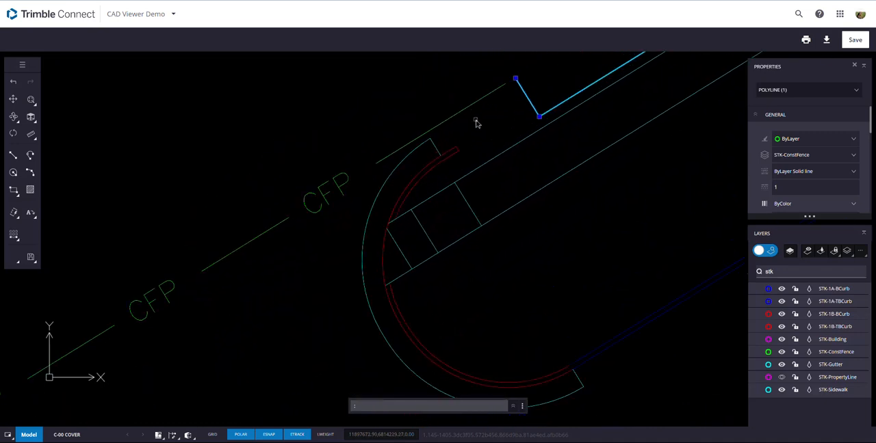
pyautogui.click(475, 105)
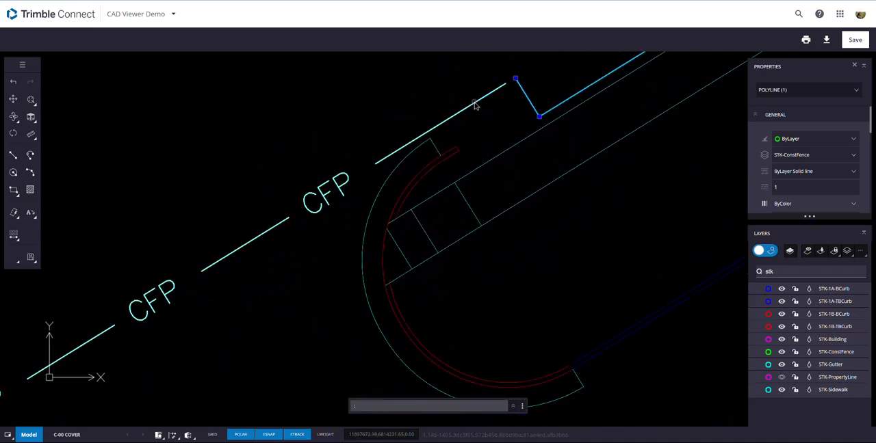
pyautogui.click(509, 111)
pyautogui.click(524, 90)
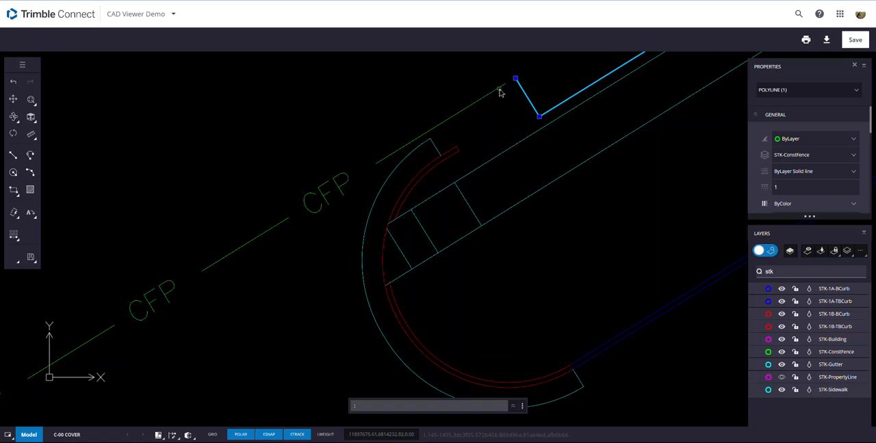
pyautogui.click(488, 131)
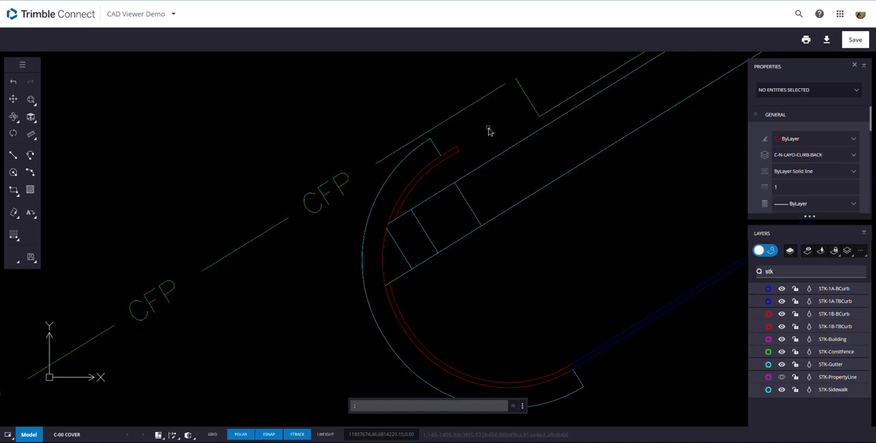
pyautogui.click(504, 87)
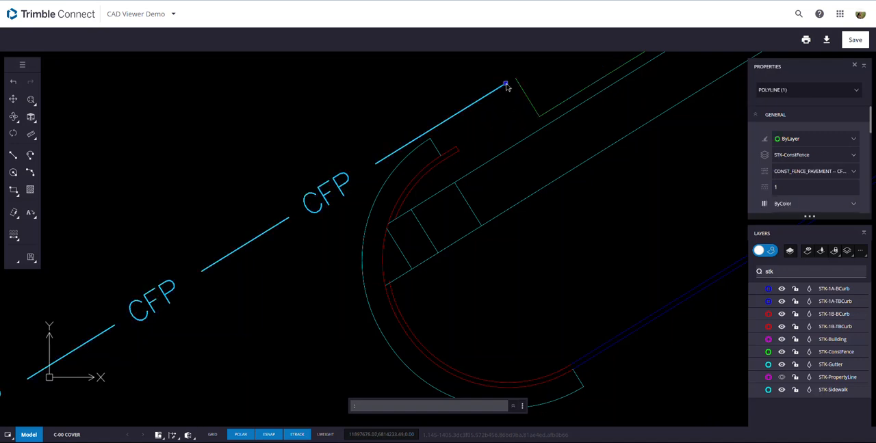
pyautogui.click(504, 85)
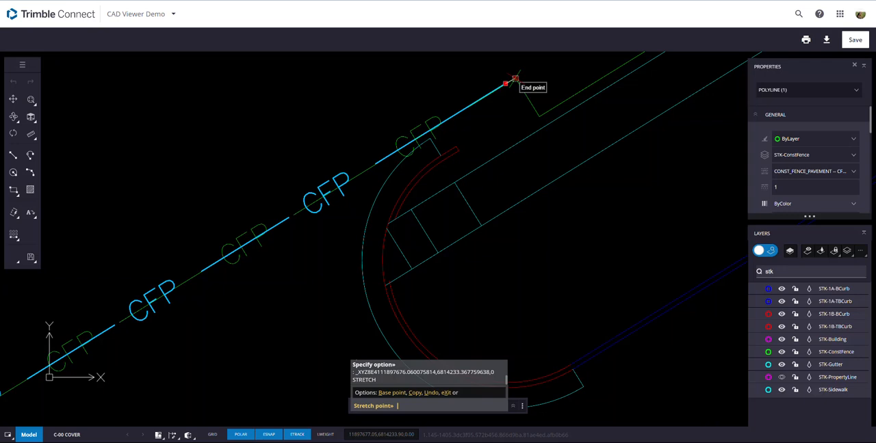
pyautogui.click(507, 82)
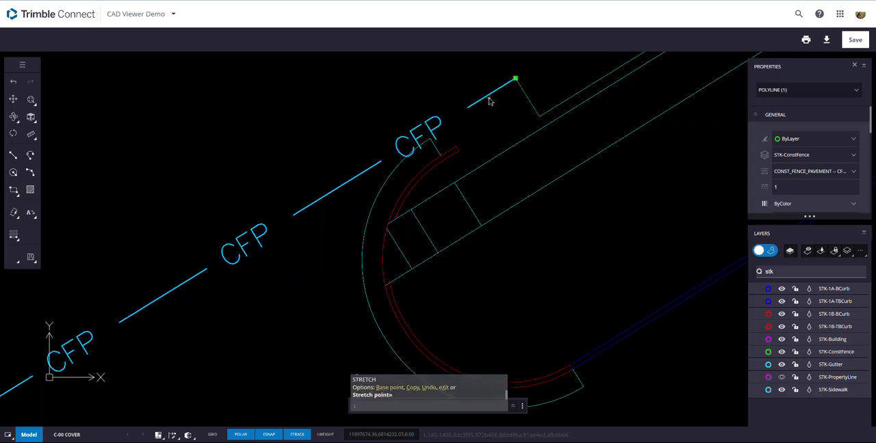
# - Join the CFP fence line to the main STK-ConstFence polyline using the polyline edit's Join option
pyautogui.click(528, 103)
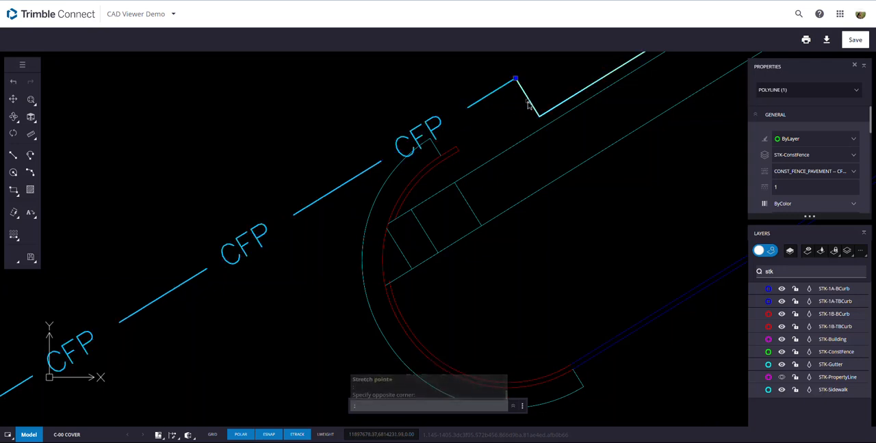
pyautogui.rightClick(517, 110)
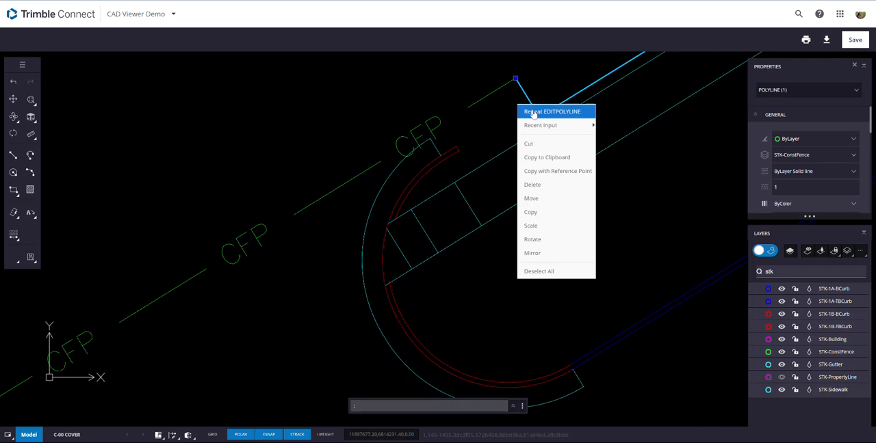
pyautogui.click(533, 112)
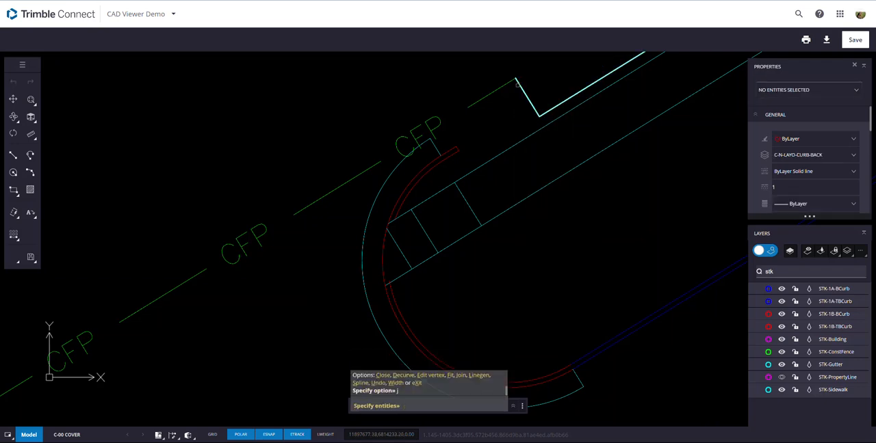
pyautogui.click(512, 89)
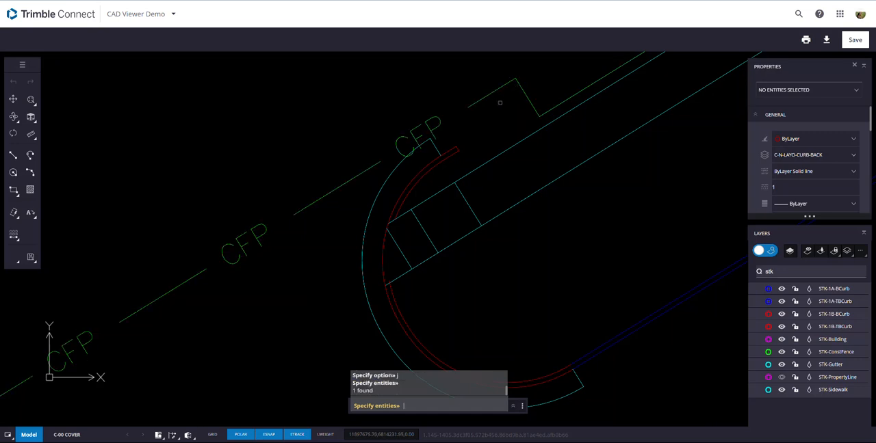
pyautogui.press('Return')
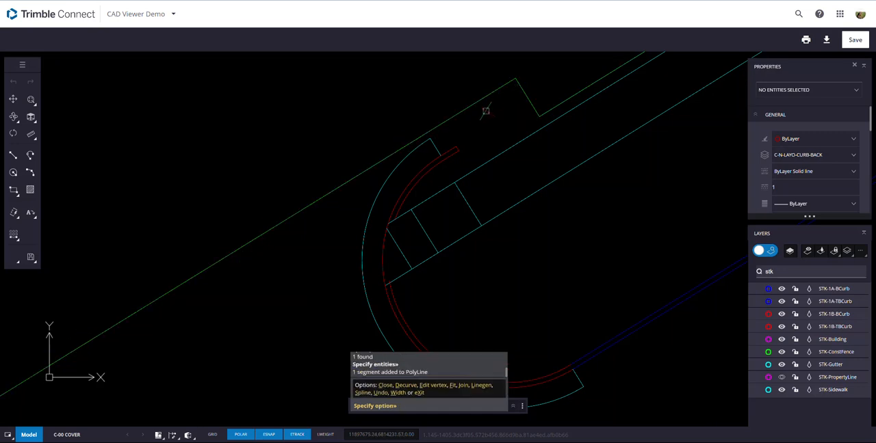
pyautogui.scroll(-3, 476, 122)
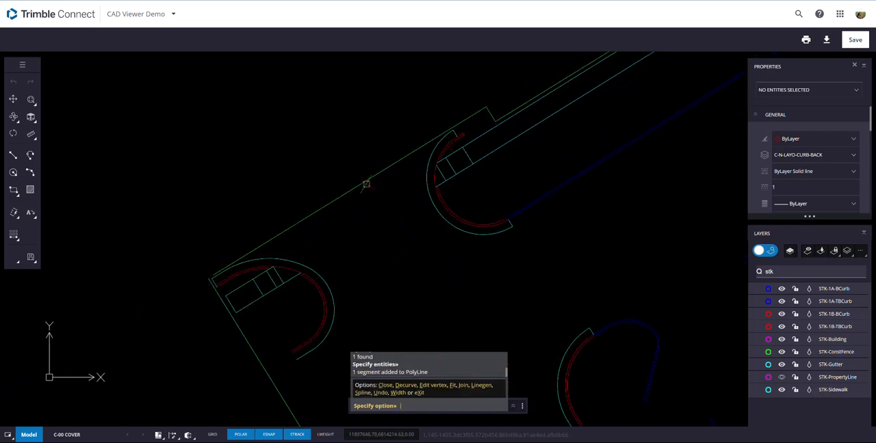
pyautogui.press('Return')
# - Stretch the fence polyline's open end onto its other end at the site's upper-left corner, and reselect the polyline to check it
pyautogui.click(367, 189)
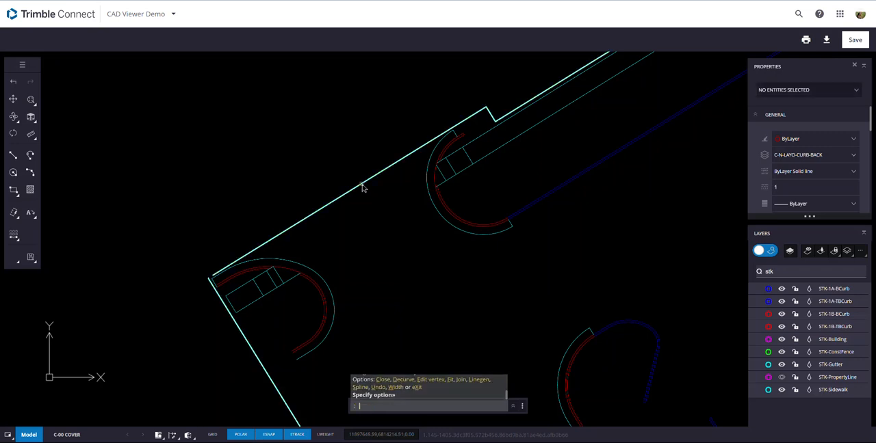
pyautogui.scroll(-4, 358, 215)
pyautogui.scroll(-2, 308, 253)
pyautogui.scroll(8, 311, 243)
pyautogui.scroll(3, 301, 205)
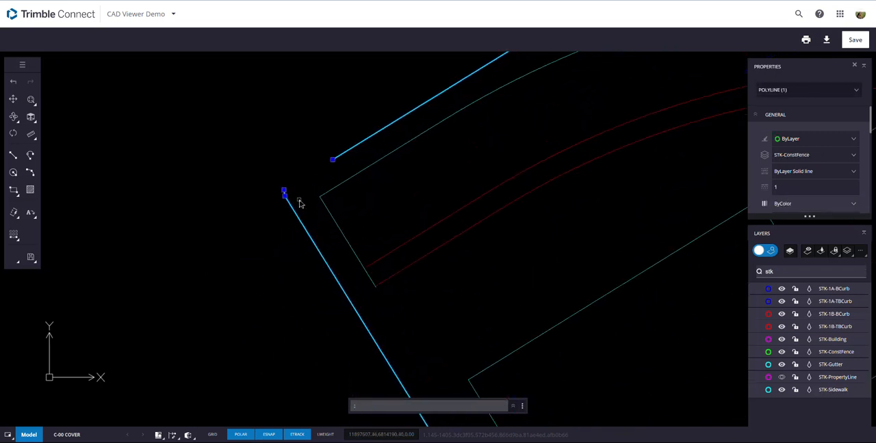
pyautogui.click(332, 161)
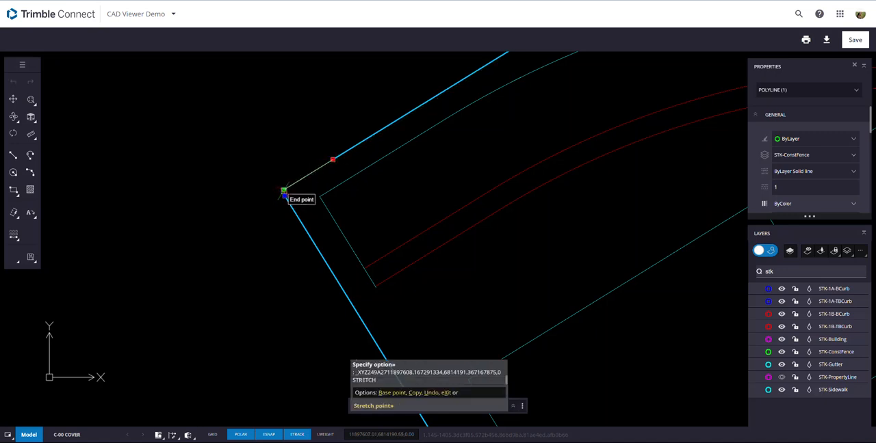
pyautogui.click(284, 193)
pyautogui.scroll(-3, 322, 221)
pyautogui.scroll(-6, 328, 238)
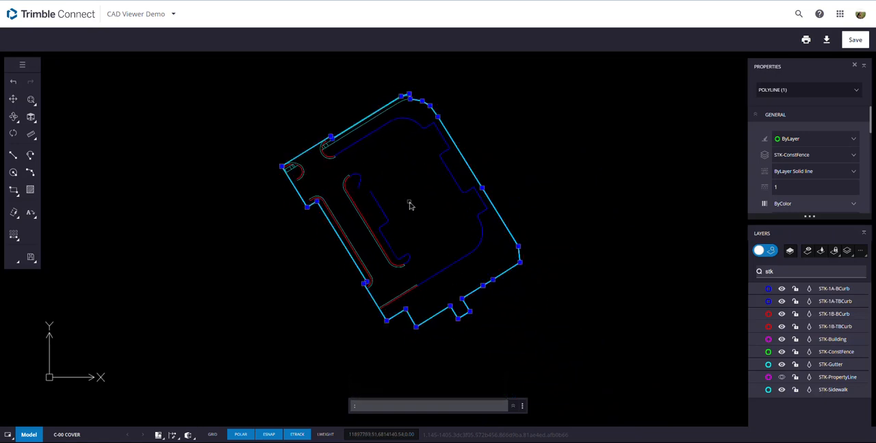
pyautogui.press('Escape')
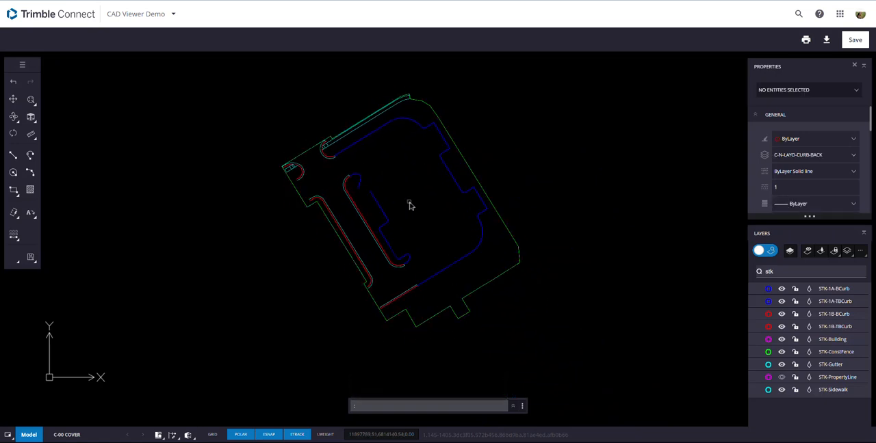
pyautogui.click(468, 168)
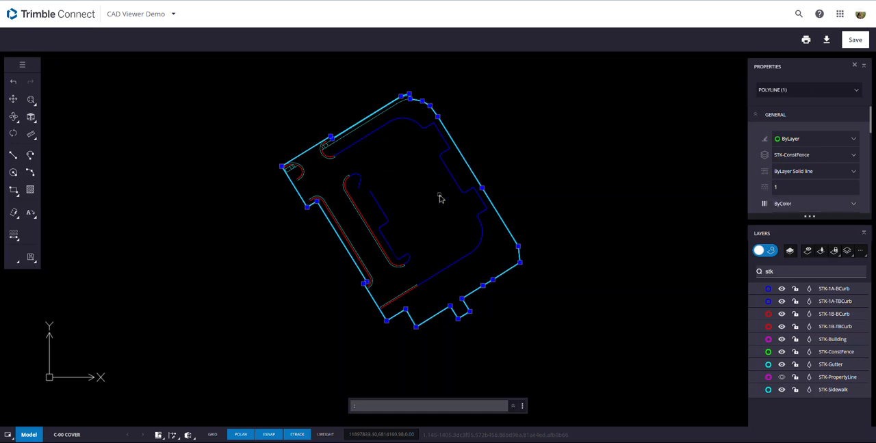
pyautogui.press('Escape')
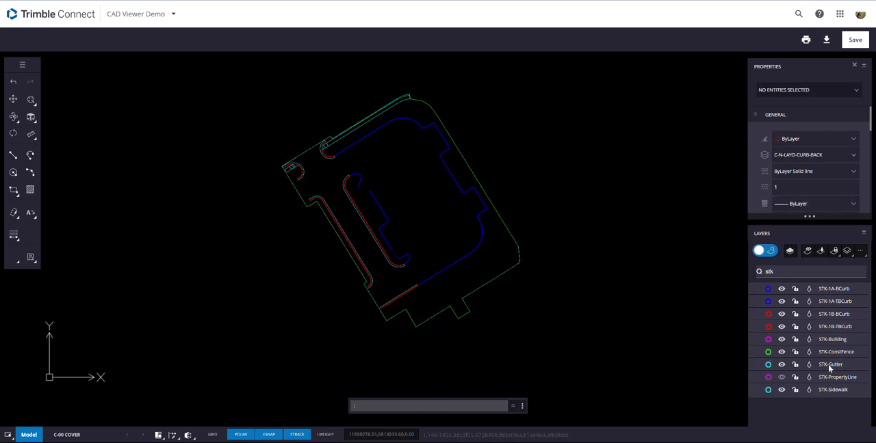
# - Hide the STK-ConstFence layer
pyautogui.click(781, 352)
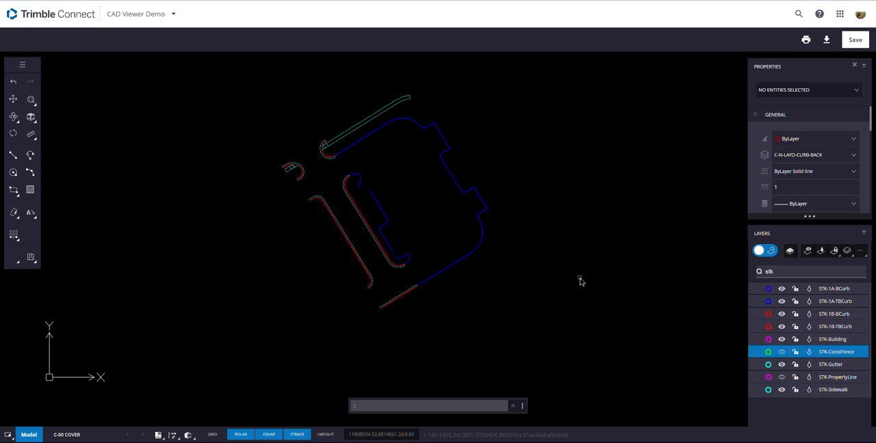
pyautogui.scroll(3, 335, 120)
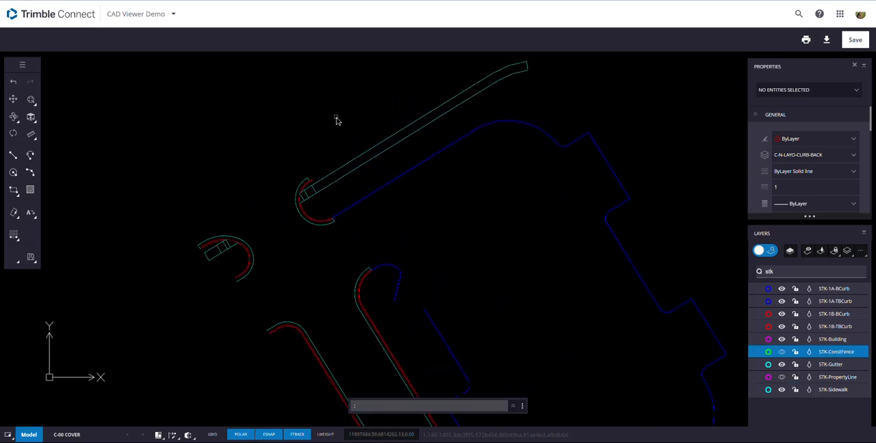
pyautogui.scroll(2, 374, 201)
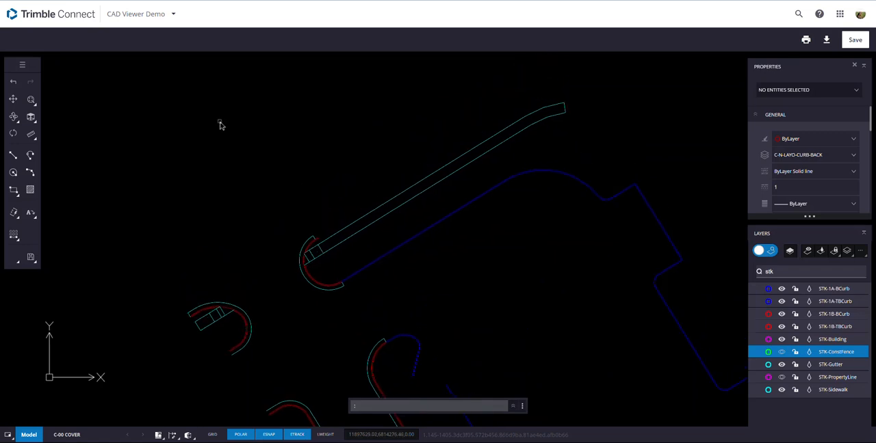
# - Try to join the STK-Sidewalk segments at the upper-right end of the long walkway using the polyline edit's Join option
pyautogui.rightClick(230, 140)
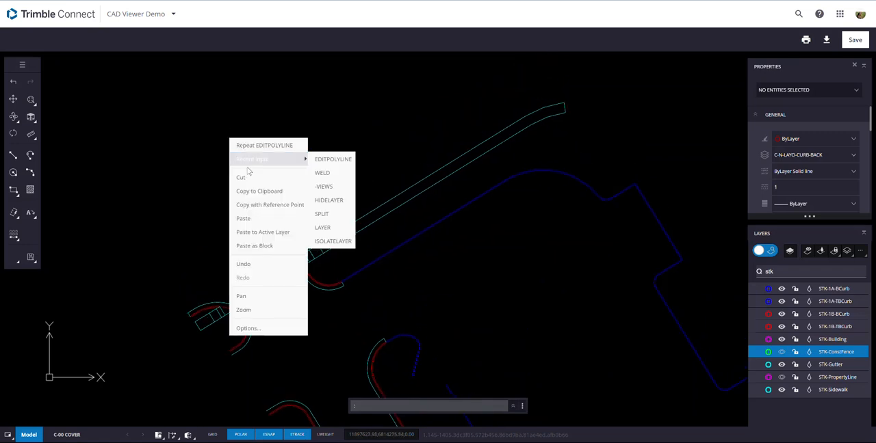
pyautogui.click(264, 145)
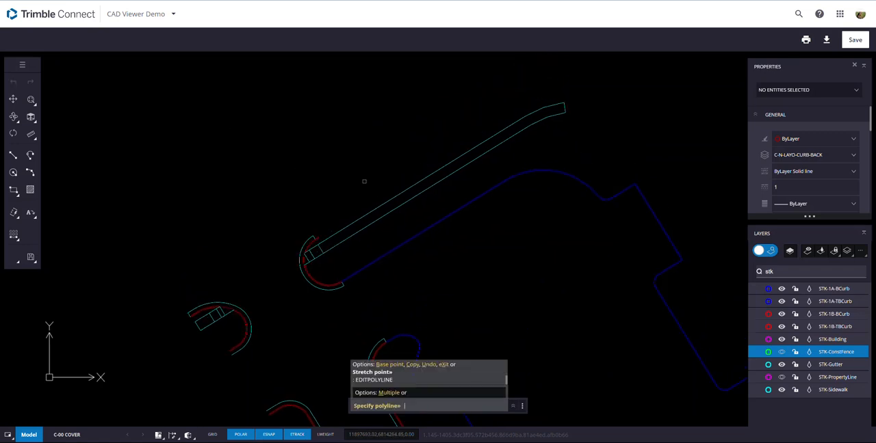
pyautogui.click(412, 186)
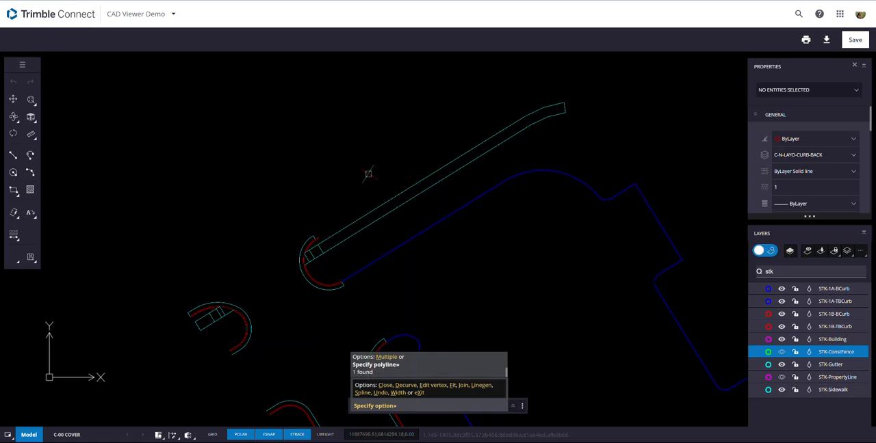
pyautogui.write('j')
pyautogui.press('Return')
pyautogui.click(580, 129)
pyautogui.click(521, 94)
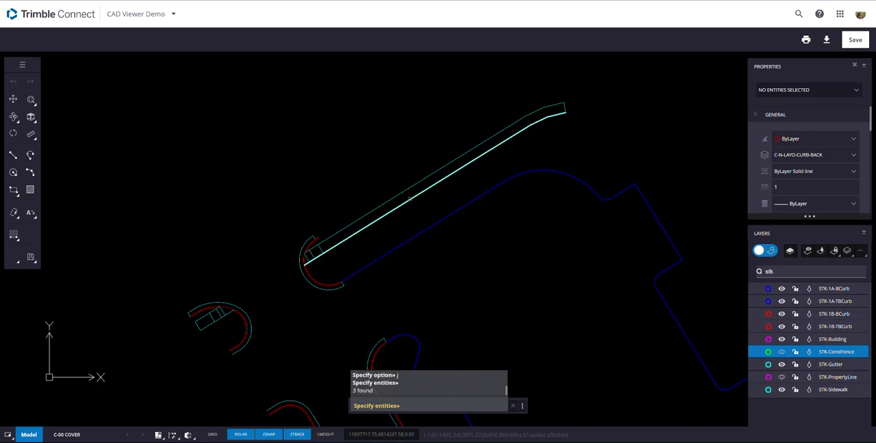
pyautogui.press('Return')
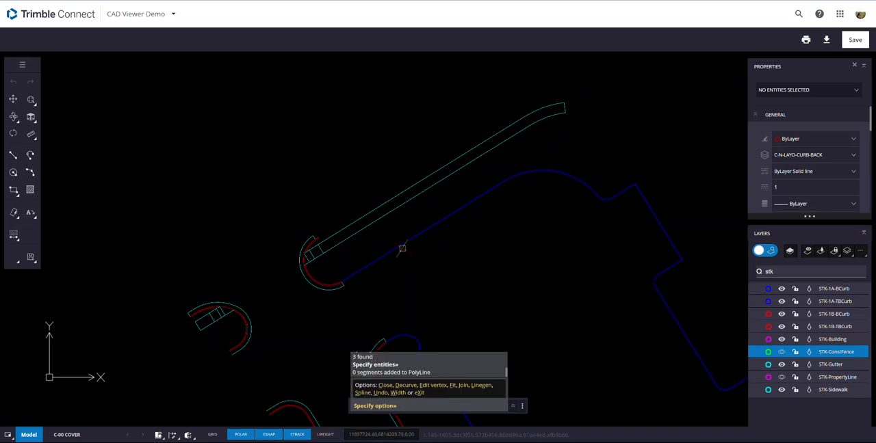
pyautogui.press('Return')
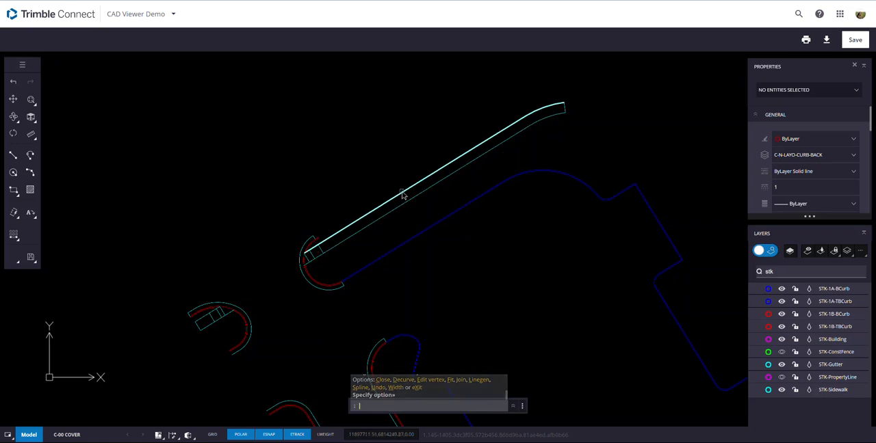
# - Stretch the lower end of the walkway's short STK-Sidewalk end line onto the lower edge's end point to close the gap
pyautogui.scroll(5, 563, 98)
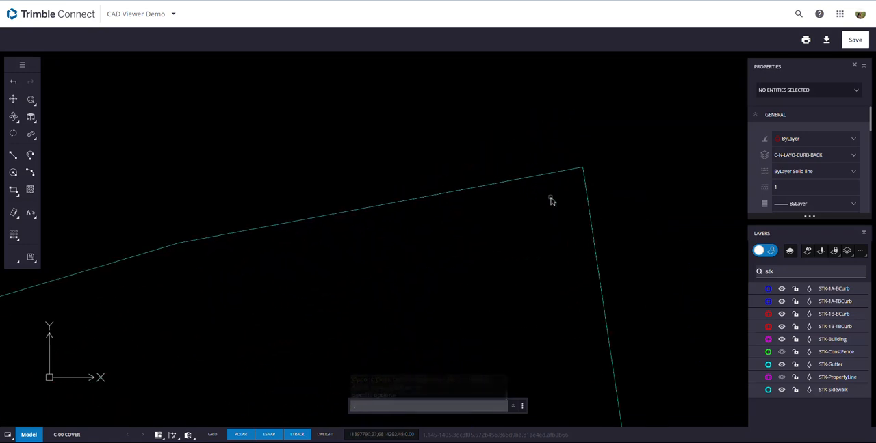
pyautogui.scroll(-2, 581, 246)
pyautogui.scroll(3, 597, 322)
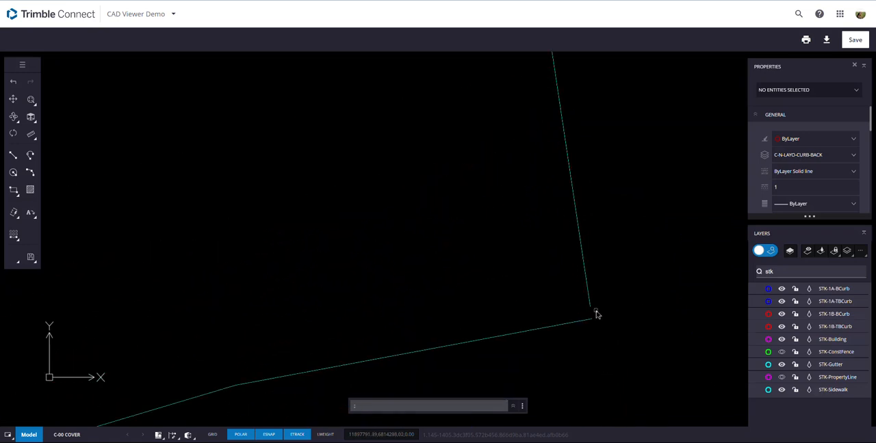
pyautogui.click(592, 309)
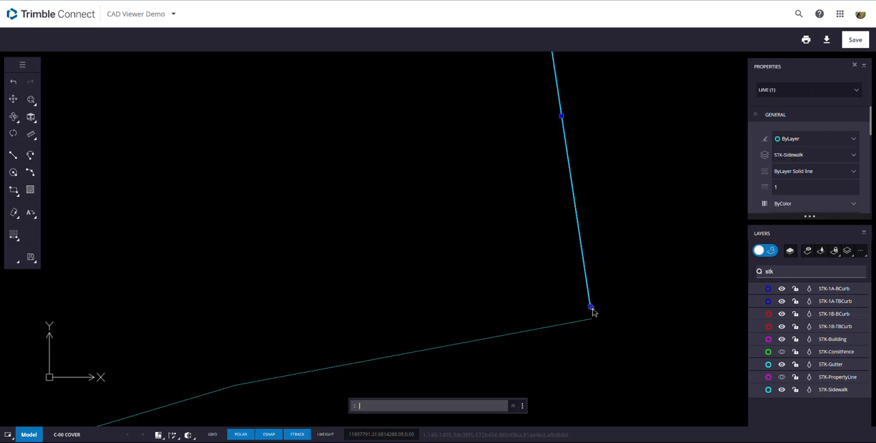
pyautogui.click(590, 308)
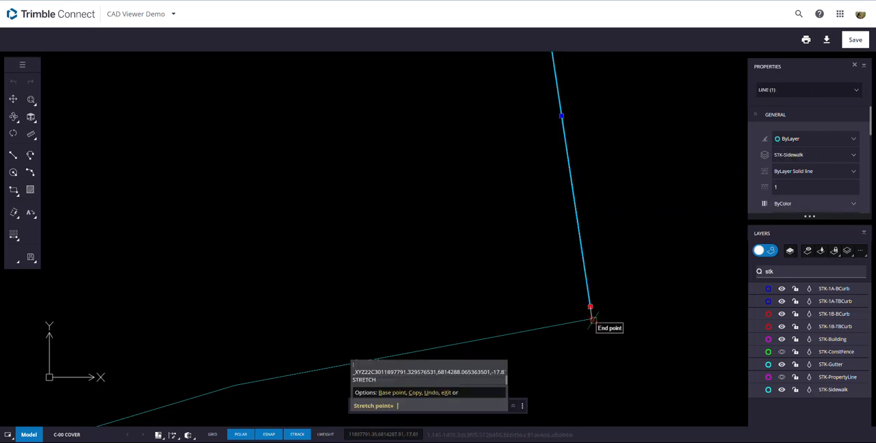
pyautogui.click(593, 322)
# - Stretch the upper end of the short STK-Sidewalk end line onto the upper edge's end point
pyautogui.scroll(-2, 595, 321)
pyautogui.scroll(3, 577, 188)
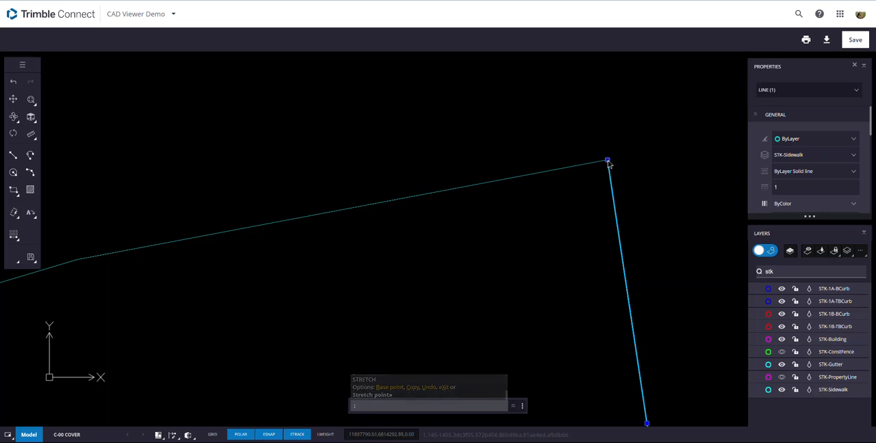
pyautogui.click(607, 160)
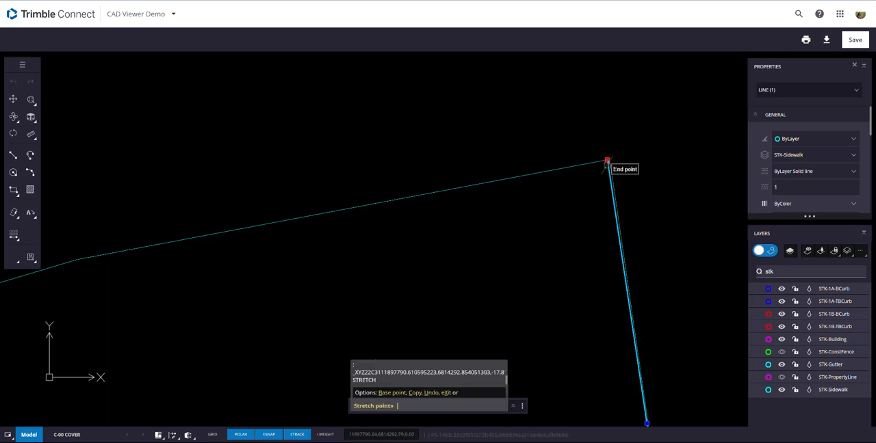
pyautogui.click(606, 160)
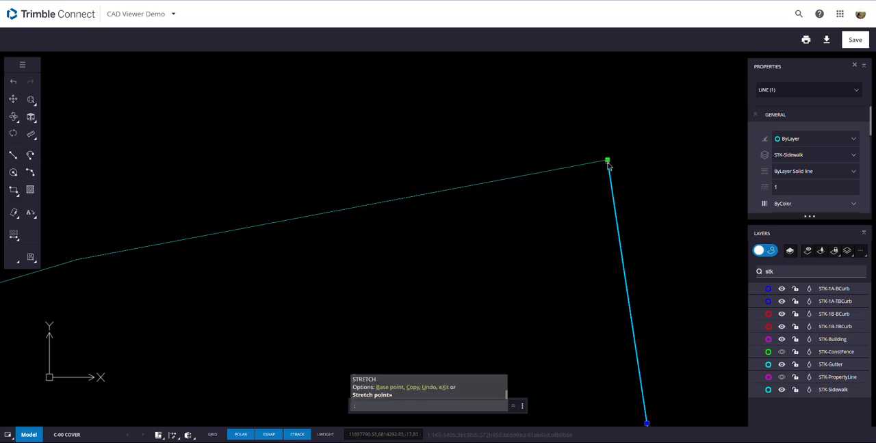
# - Try to weld the short end line and the lower sidewalk edge to the upper STK-Sidewalk polyline with WELD
pyautogui.scroll(-2, 574, 209)
pyautogui.click(552, 202)
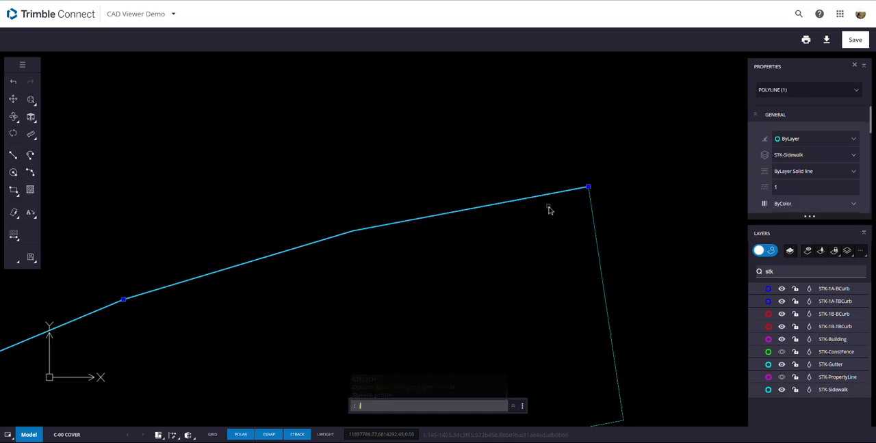
pyautogui.write('j')
pyautogui.press('BackSpace')
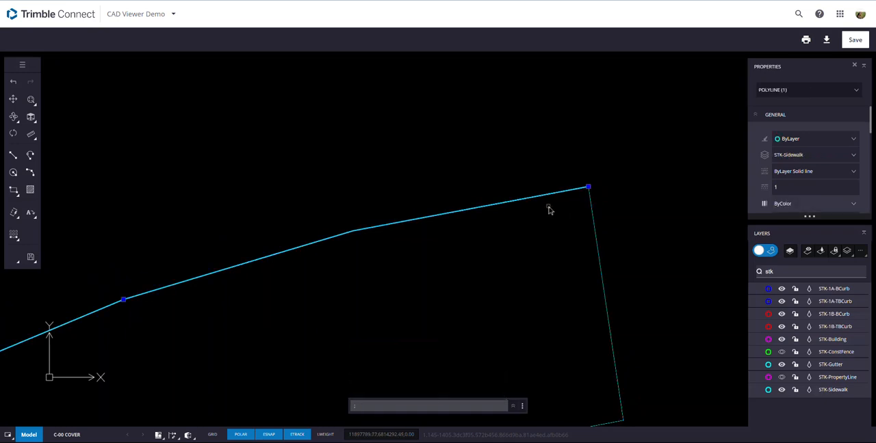
pyautogui.write('j')
pyautogui.press('Return')
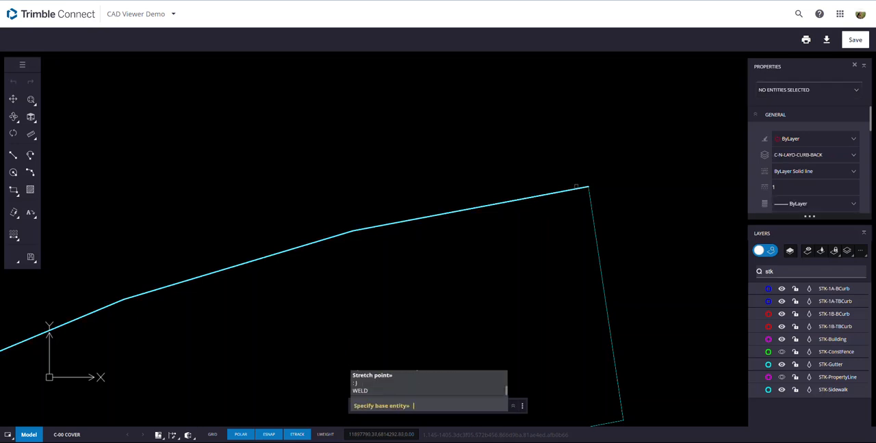
pyautogui.click(585, 194)
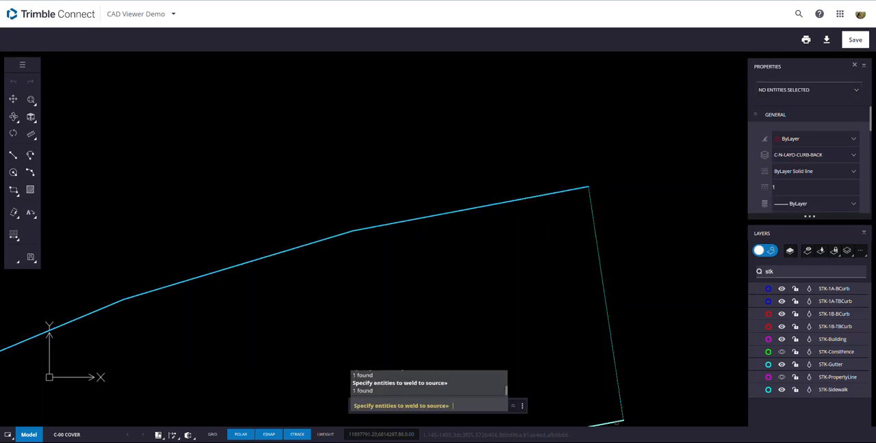
pyautogui.click(614, 420)
pyautogui.scroll(-2, 544, 345)
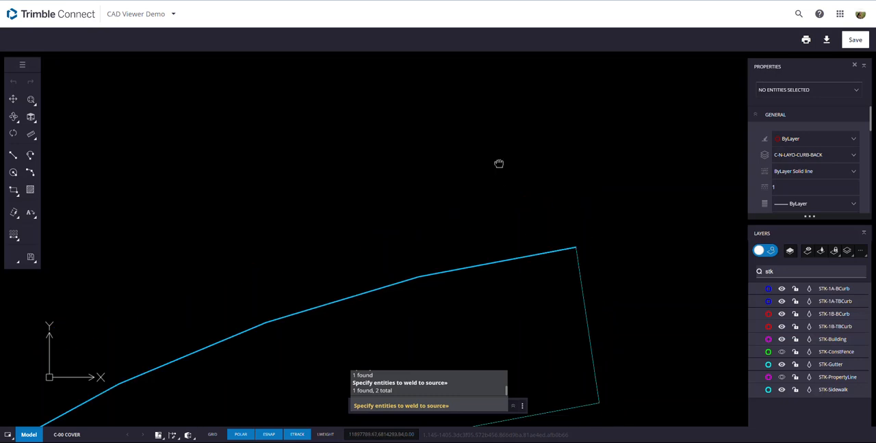
pyautogui.press('Return')
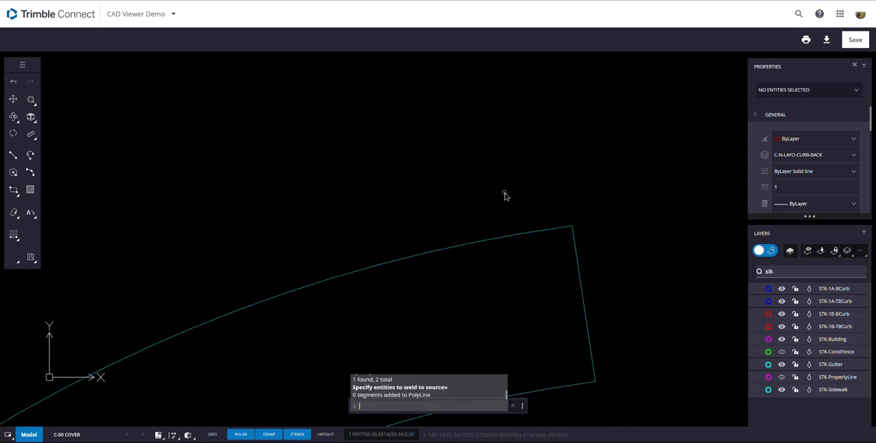
# - Try to join the upper sidewalk polyline, the short end line and the lower edge with PE and its Join option
pyautogui.click(552, 233)
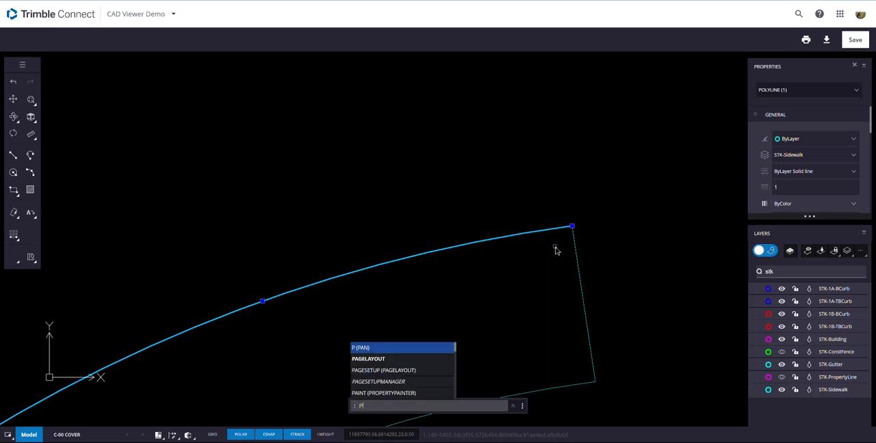
pyautogui.write('e')
pyautogui.press('Return')
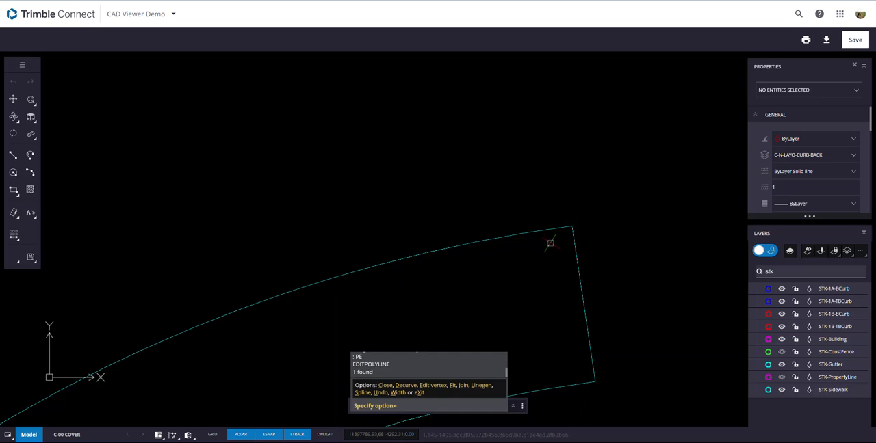
pyautogui.write('j')
pyautogui.press('Return')
pyautogui.click(554, 230)
pyautogui.click(575, 243)
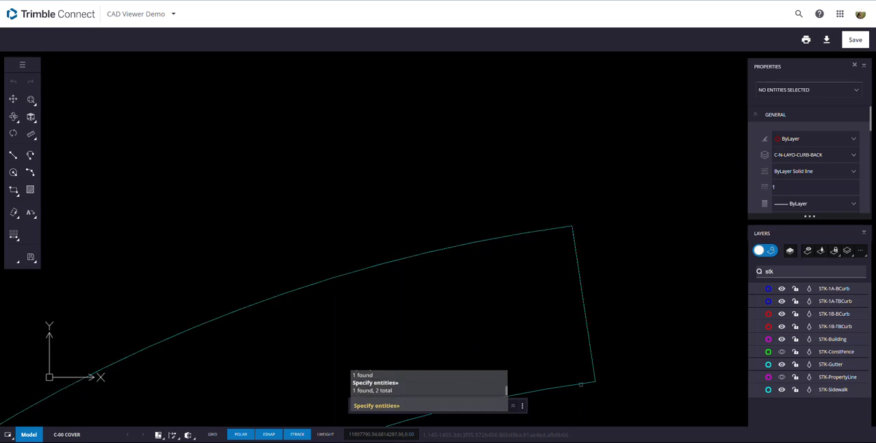
pyautogui.click(580, 385)
pyautogui.press('Return')
pyautogui.scroll(-5, 455, 257)
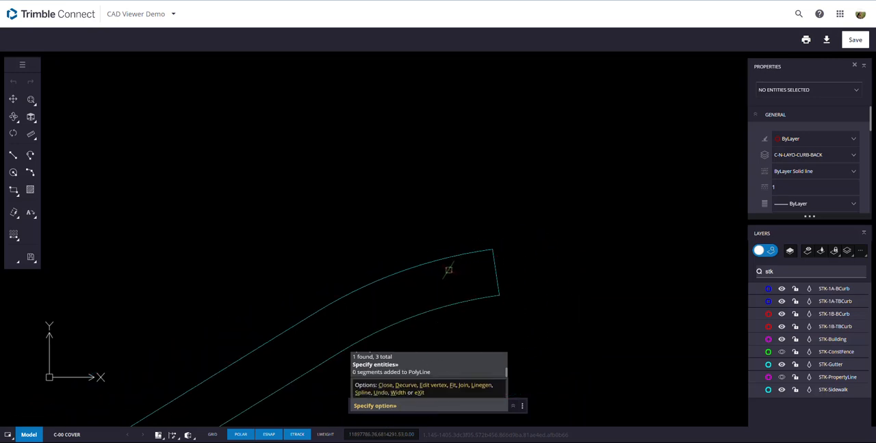
pyautogui.moveTo(446, 266); pyautogui.dragTo(529, 134, button='middle')
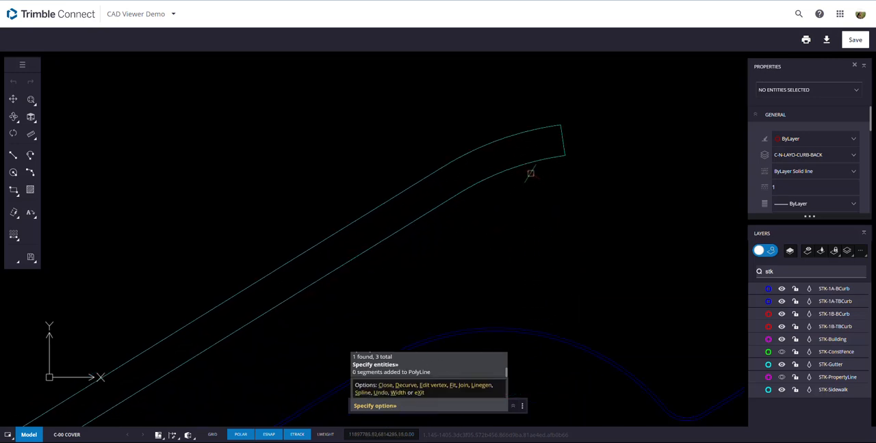
pyautogui.press('Escape')
# - Select the walkway's upper edge, short end line and lower edge to check whether they are still separate entities
pyautogui.click(541, 132)
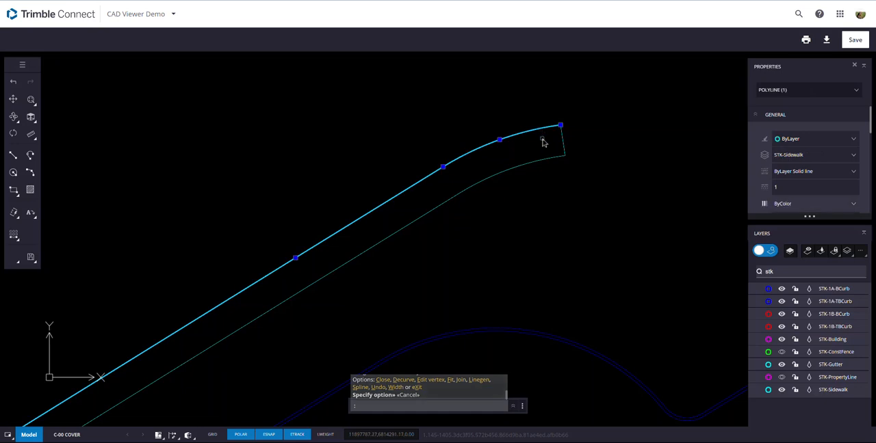
pyautogui.press('Escape')
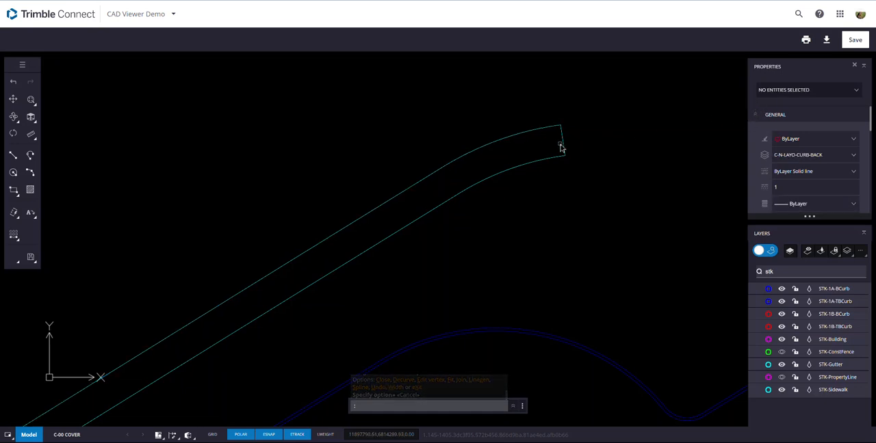
pyautogui.click(564, 145)
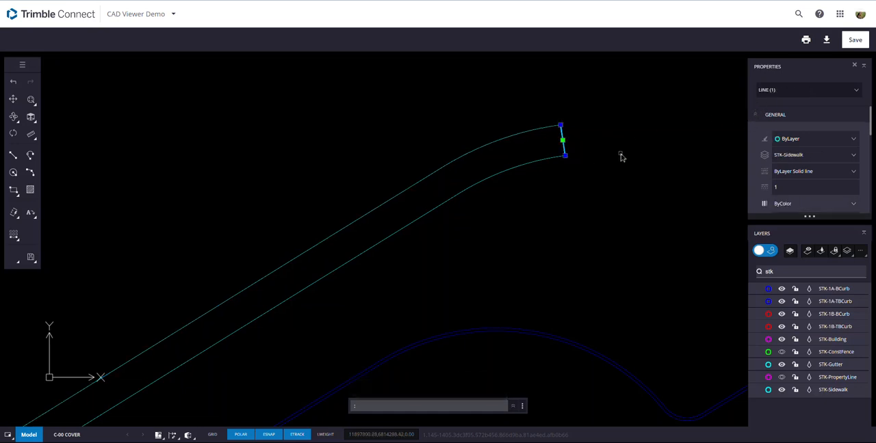
pyautogui.click(547, 158)
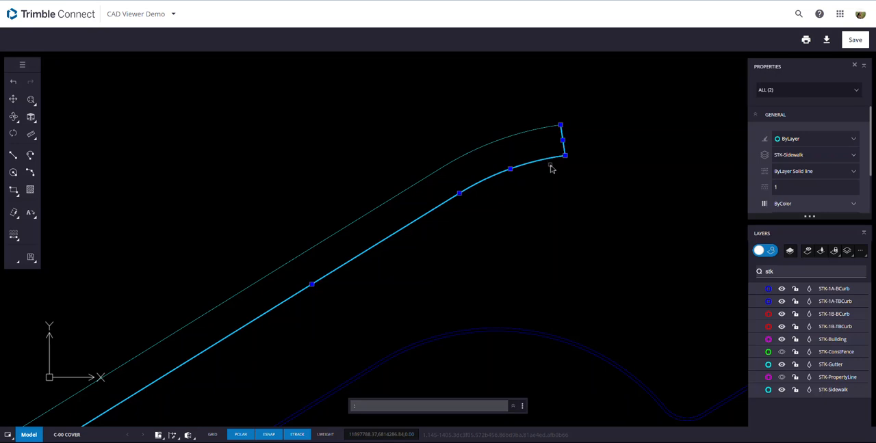
pyautogui.click(550, 159)
pyautogui.press('Escape')
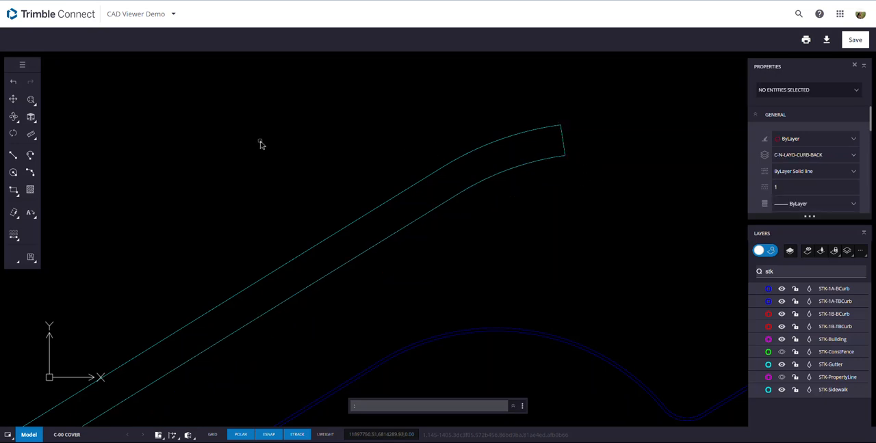
# - Tilt the model with Free Orbit to examine the sidewalk's end line and edges in 3D for elevation differences
pyautogui.moveTo(14, 119)
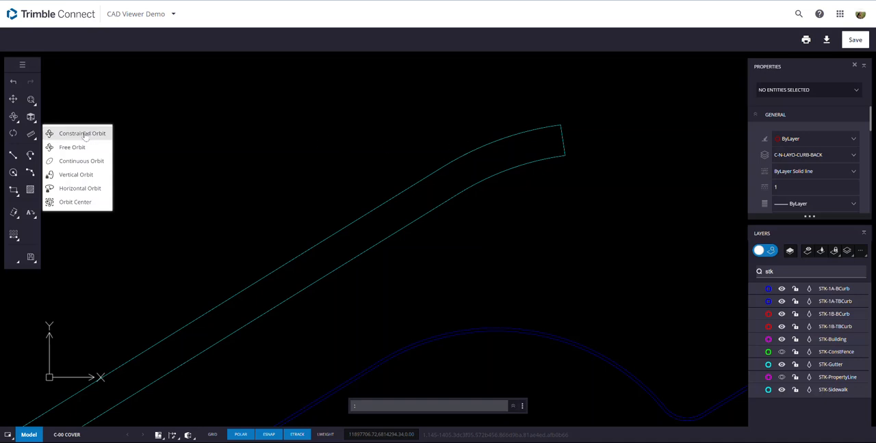
pyautogui.click(70, 147)
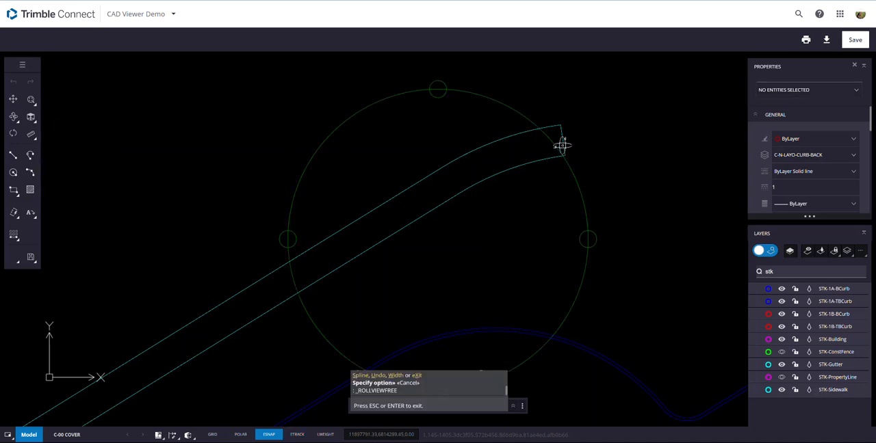
pyautogui.moveTo(562, 144); pyautogui.dragTo(563, 141)
pyautogui.moveTo(403, 189); pyautogui.dragTo(366, 312)
pyautogui.scroll(7, 360, 319)
pyautogui.scroll(1, 420, 275)
pyautogui.moveTo(420, 275); pyautogui.dragTo(504, 191, button='middle')
pyautogui.moveTo(504, 192)
pyautogui.mouseDown()
pyautogui.moveTo(485, 191)
pyautogui.moveTo(496, 150)
pyautogui.moveTo(490, 174)
pyautogui.moveTo(502, 180)
pyautogui.mouseUp()
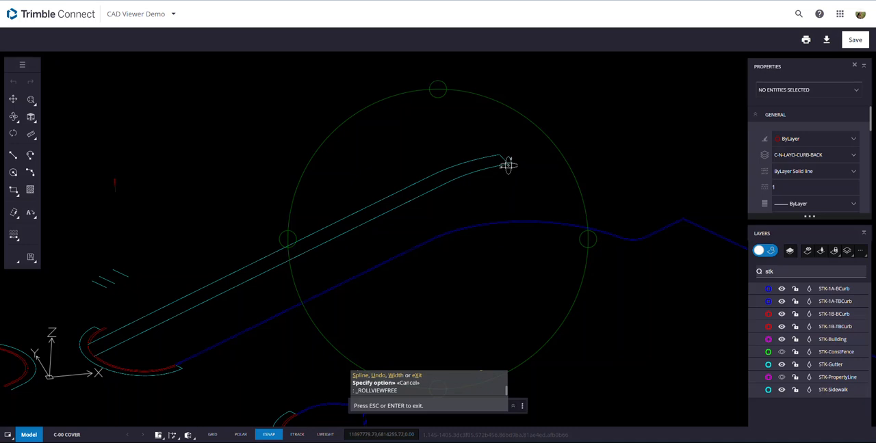
# - Restore the top view and compare the elevations of the sidewalk's short end line and upper polyline in their properties
pyautogui.click(30, 118)
pyautogui.click(55, 133)
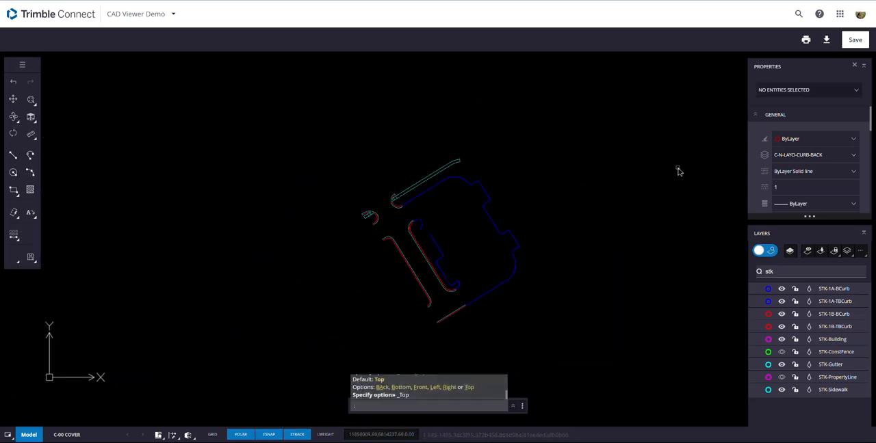
pyautogui.scroll(6, 465, 166)
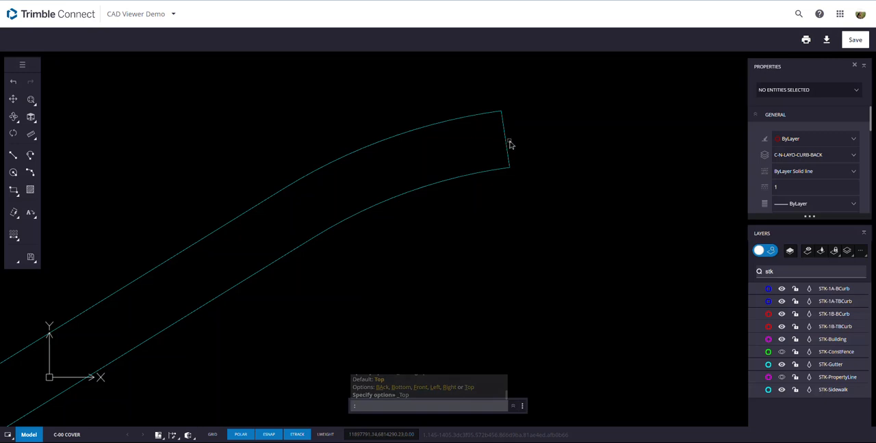
pyautogui.click(506, 143)
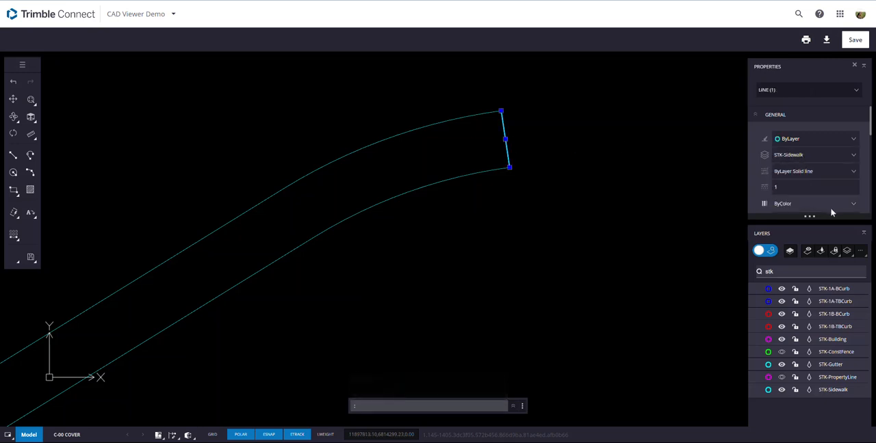
pyautogui.scroll(-5, 854, 181)
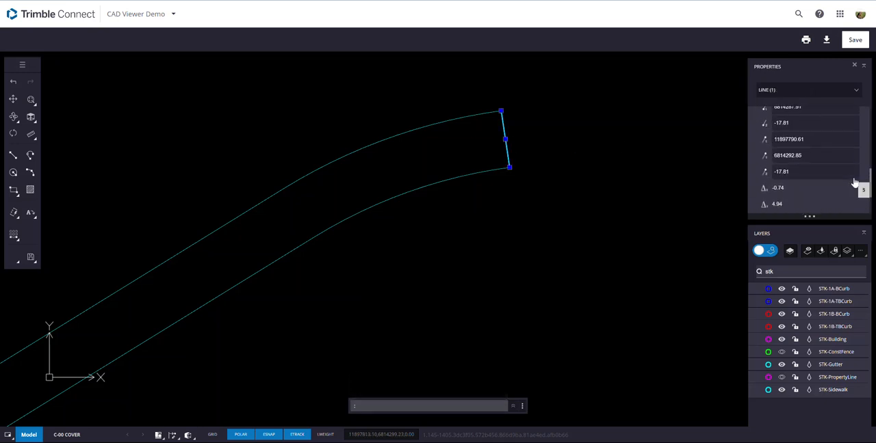
pyautogui.scroll(1, 808, 127)
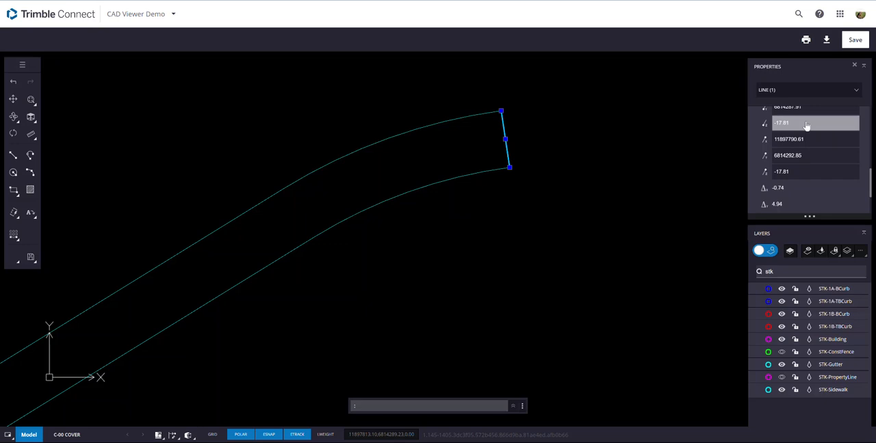
pyautogui.click(469, 126)
pyautogui.click(562, 124)
pyautogui.click(448, 124)
pyautogui.scroll(-5, 821, 175)
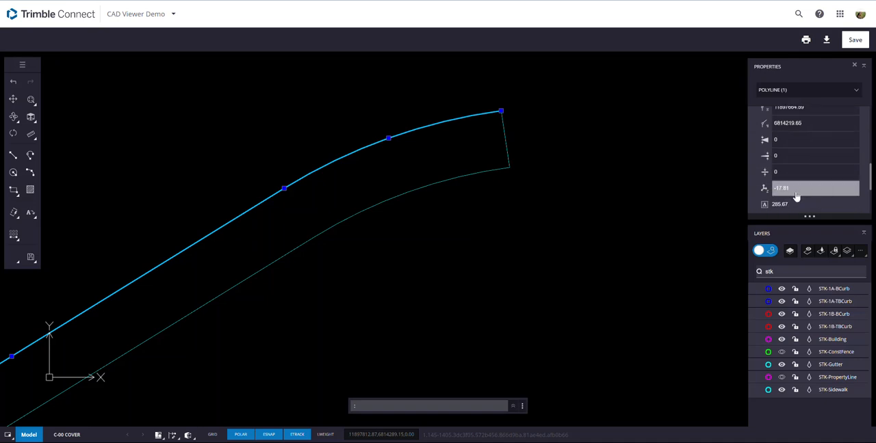
pyautogui.click(621, 210)
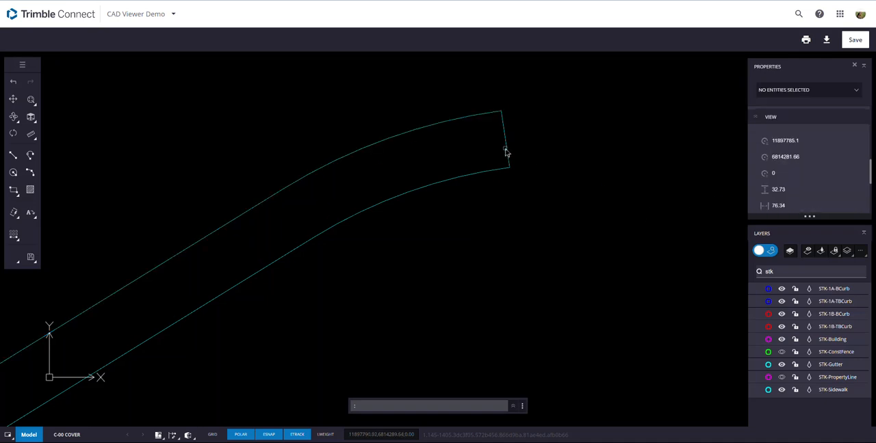
# - Try to turn the sidewalk's short end line into a polyline with PE and join it to the upper and lower edges
pyautogui.write('pe')
pyautogui.press('Return')
pyautogui.click(508, 152)
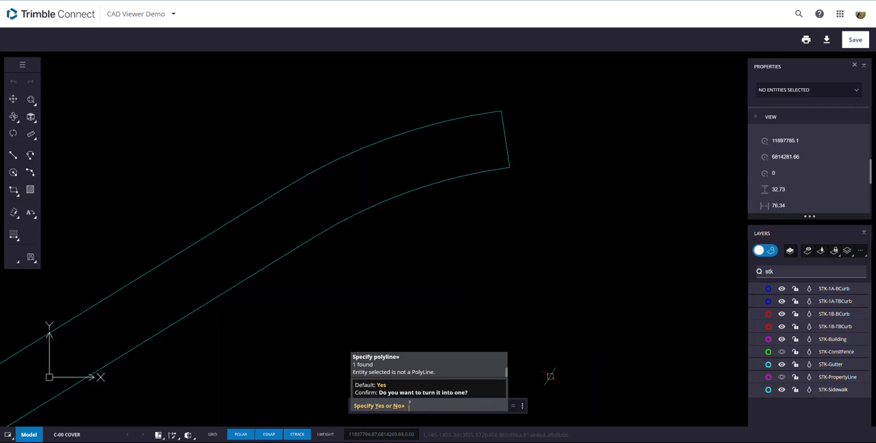
pyautogui.write('y')
pyautogui.press('Return')
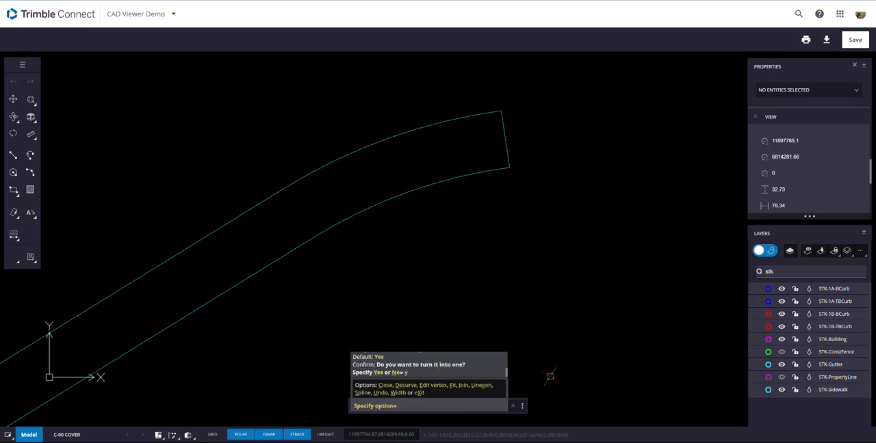
pyautogui.write('j')
pyautogui.press('Return')
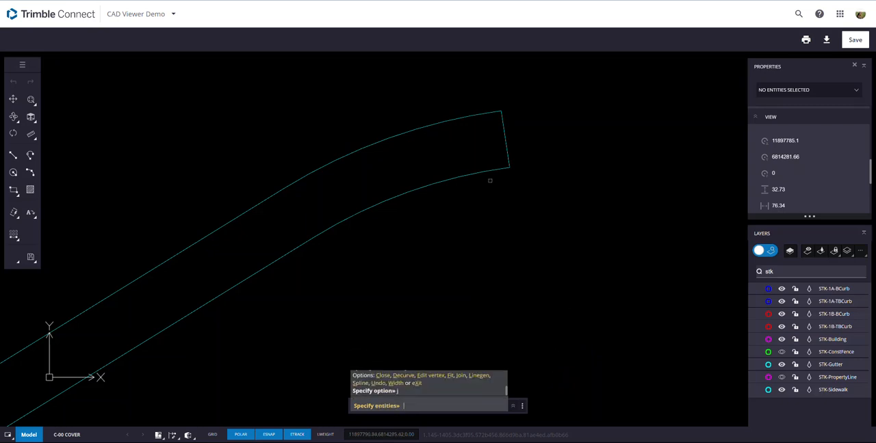
pyautogui.moveTo(523, 179); pyautogui.dragTo(439, 85)
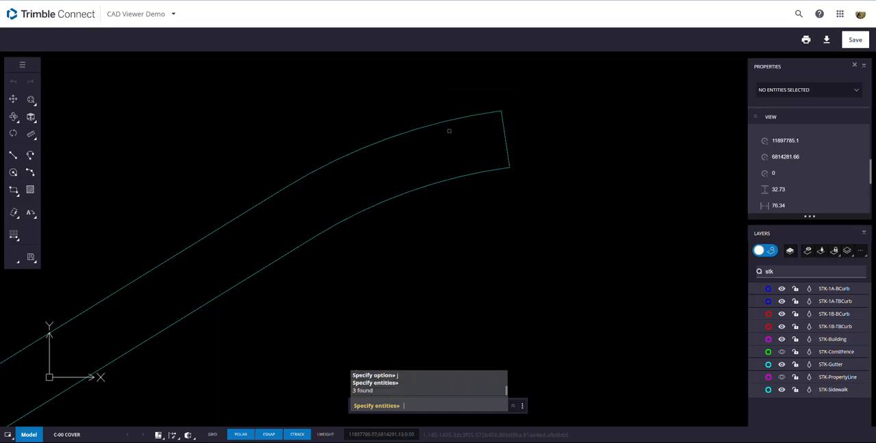
pyautogui.press('Return')
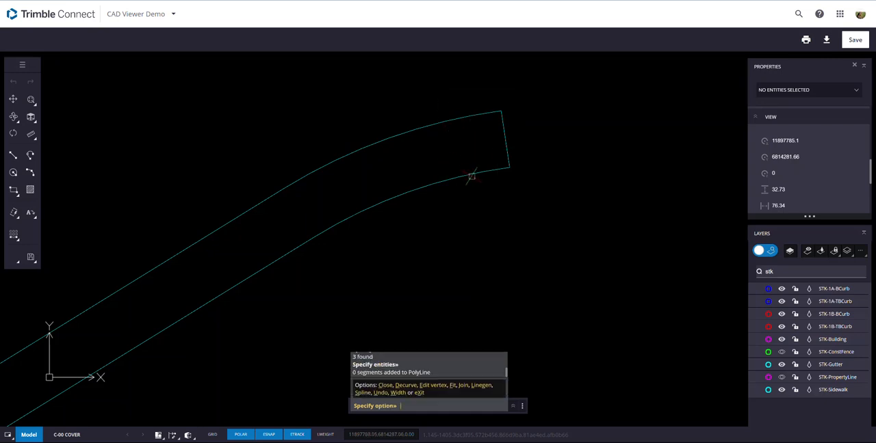
pyautogui.press('Return')
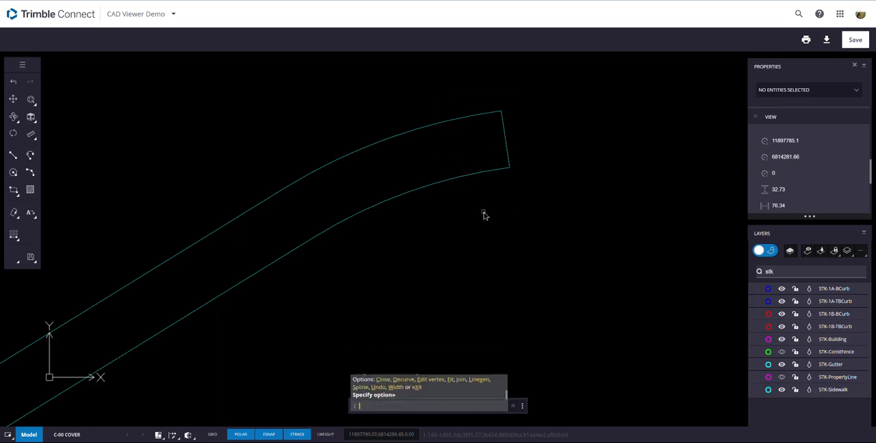
# - Make STK-Sidewalk the active layer by using the Activate Layer tool on the sidewalk's short end line
pyautogui.click(477, 179)
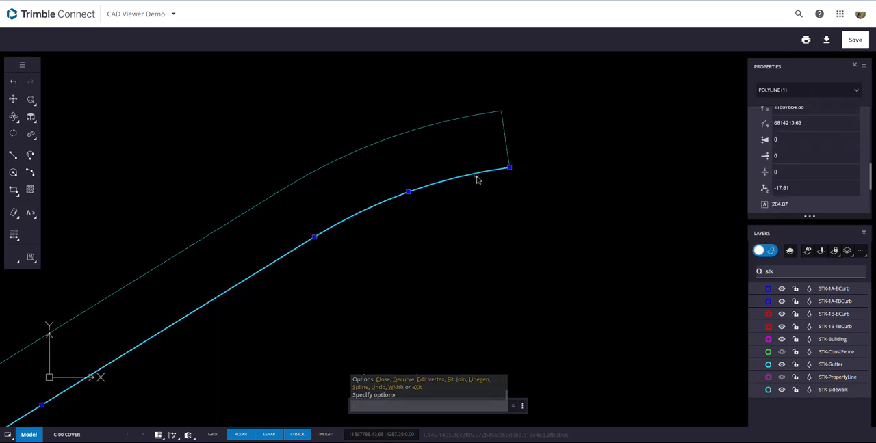
pyautogui.press('Escape')
pyautogui.click(510, 160)
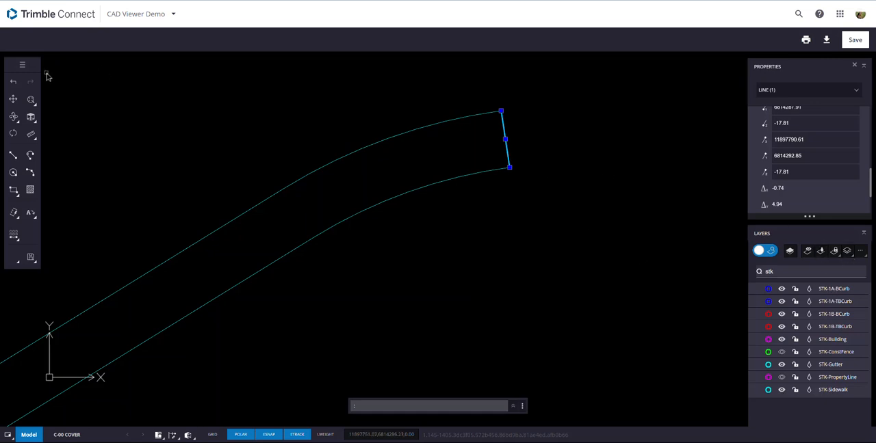
pyautogui.click(23, 66)
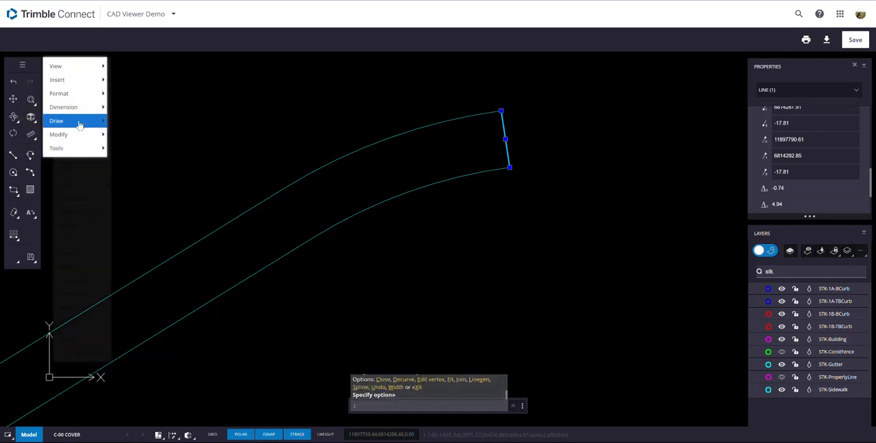
pyautogui.moveTo(85, 121)
pyautogui.moveTo(69, 93)
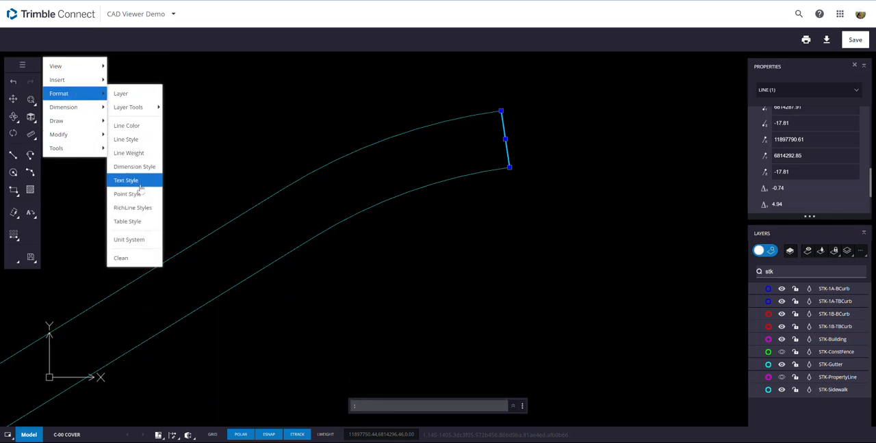
pyautogui.moveTo(137, 107)
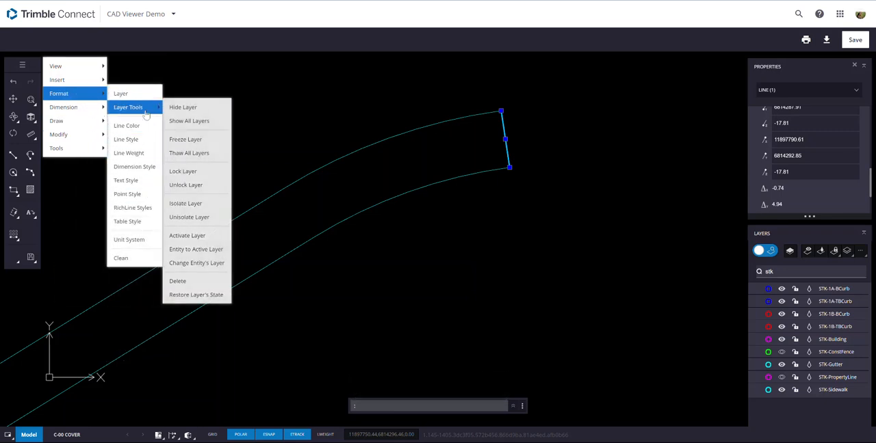
pyautogui.click(205, 236)
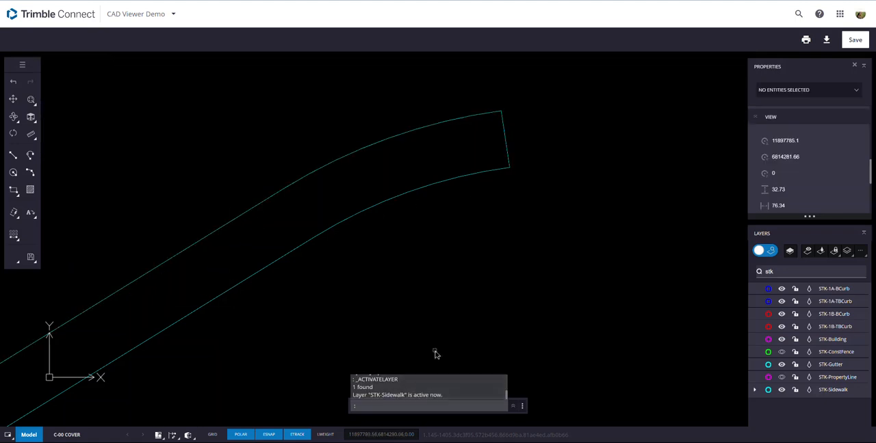
# - Delete the short end line between the sidewalk's upper and lower edges
pyautogui.click(505, 140)
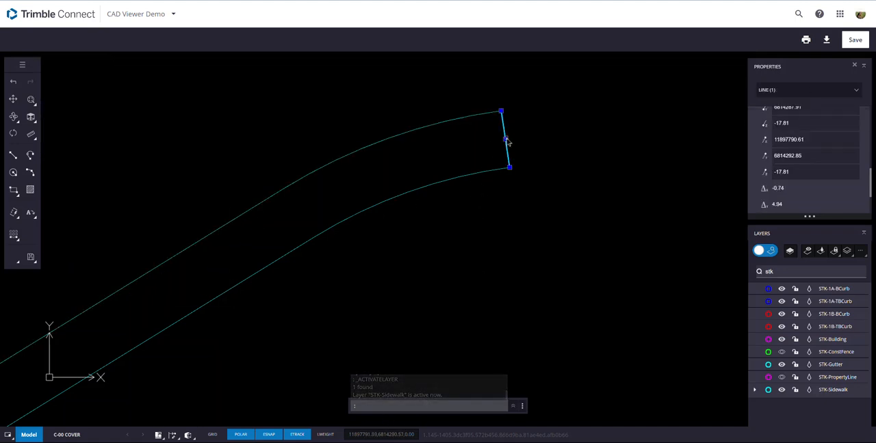
pyautogui.press('Delete')
pyautogui.doubleClick(491, 172)
pyautogui.scroll(-1, 493, 174)
pyautogui.moveTo(500, 175); pyautogui.dragTo(383, 267, button='middle')
pyautogui.press('Escape')
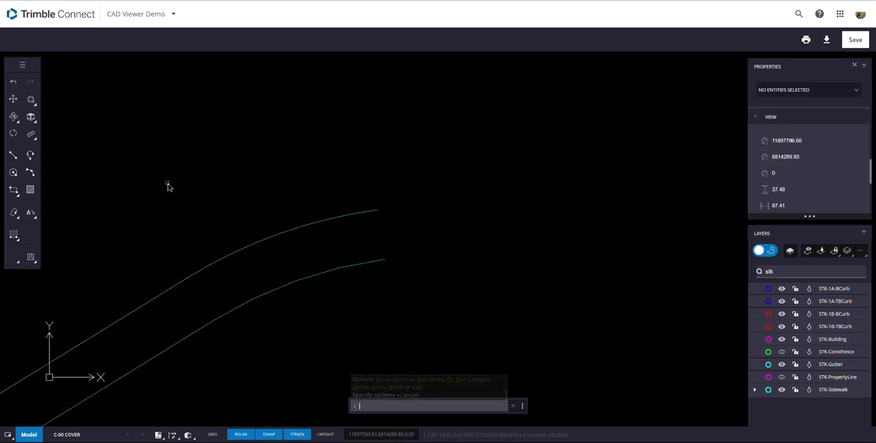
# - Draw a one-segment polyline across the sidewalk's open end, from the lower edge's endpoint to the upper edge's endpoint
pyautogui.click(30, 155)
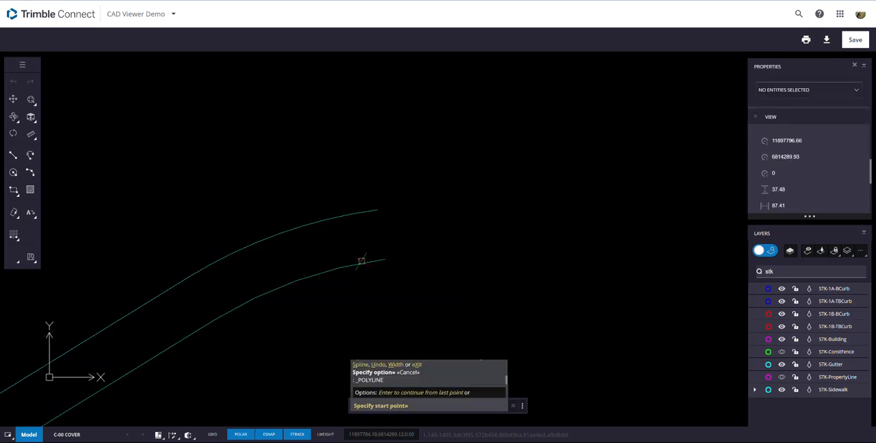
pyautogui.click(384, 260)
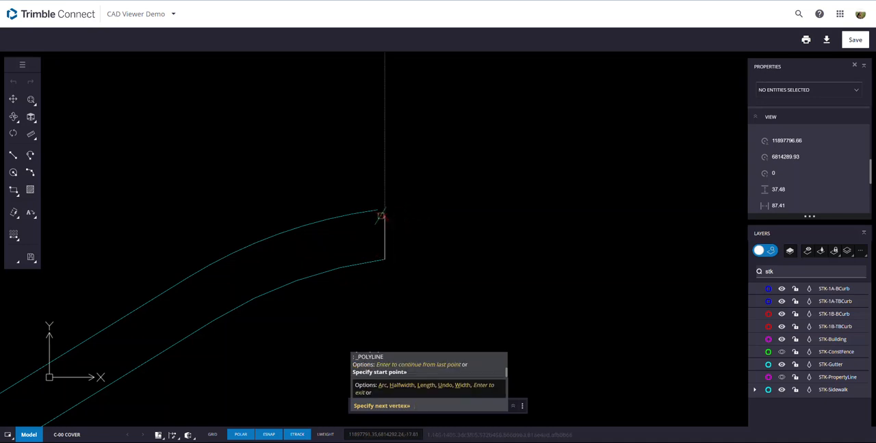
pyautogui.click(376, 210)
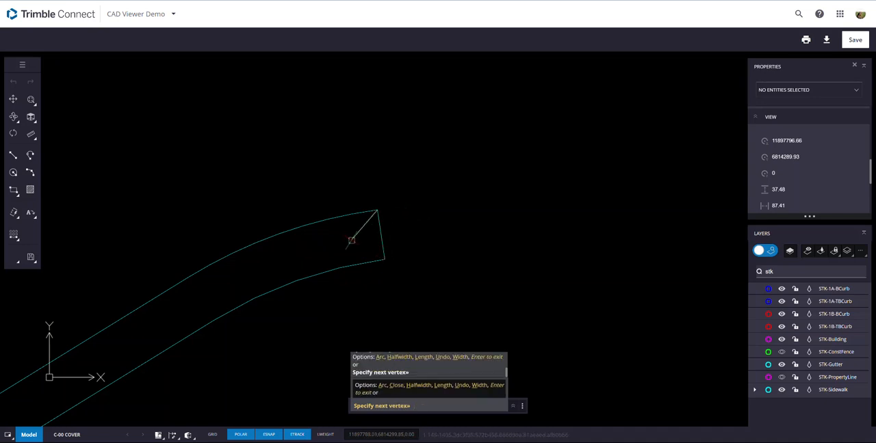
pyautogui.press('Escape')
# - Weld the new end segment and the lower sidewalk edge to the upper sidewalk polyline with WELD
pyautogui.click(369, 212)
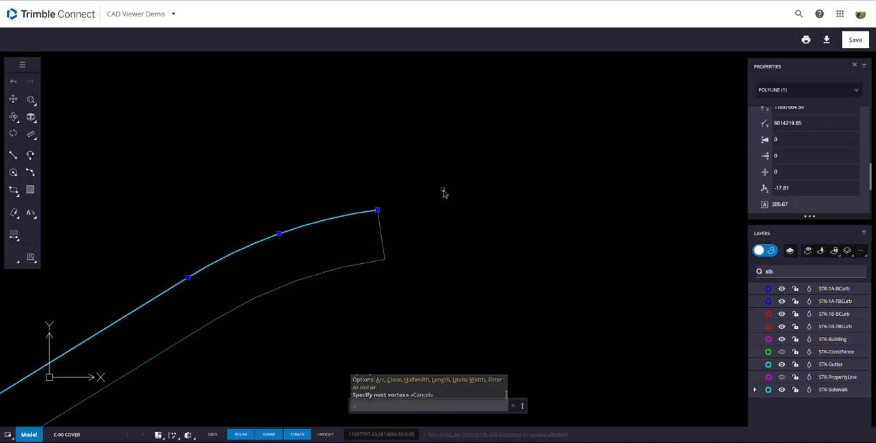
pyautogui.rightClick(443, 190)
pyautogui.moveTo(470, 214)
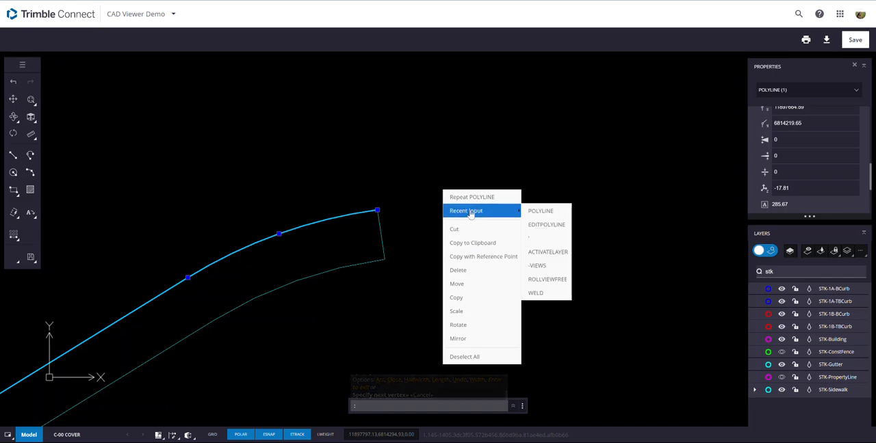
pyautogui.click(306, 314)
pyautogui.press('Escape')
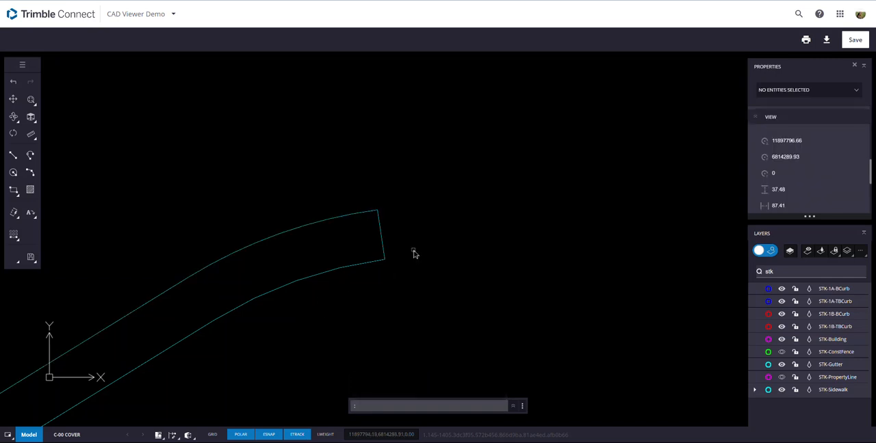
pyautogui.press('Return')
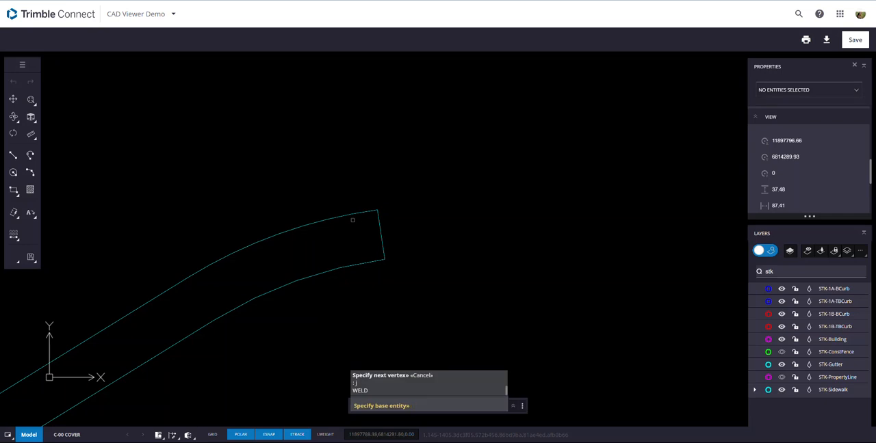
pyautogui.click(355, 214)
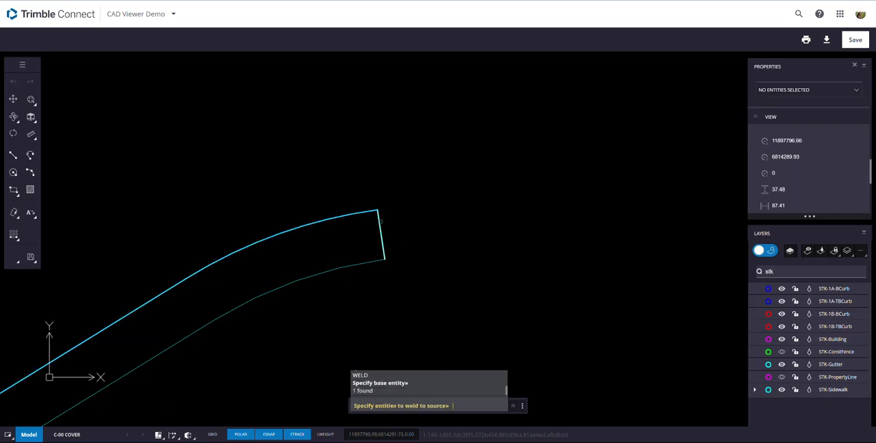
pyautogui.click(368, 262)
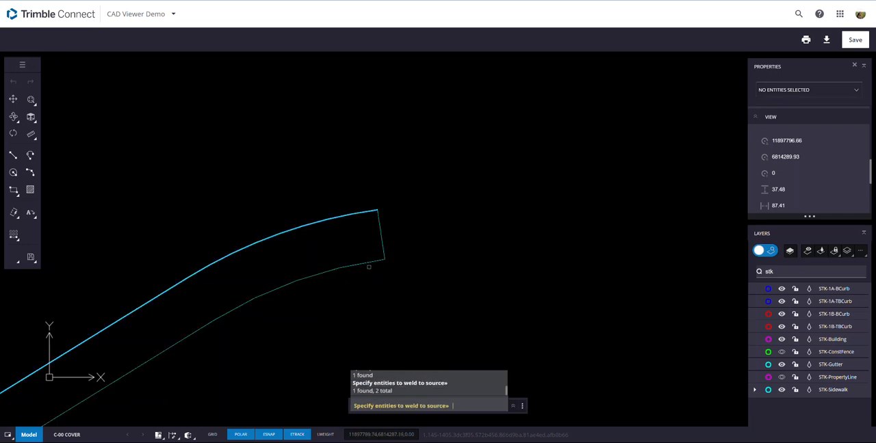
pyautogui.press('Return')
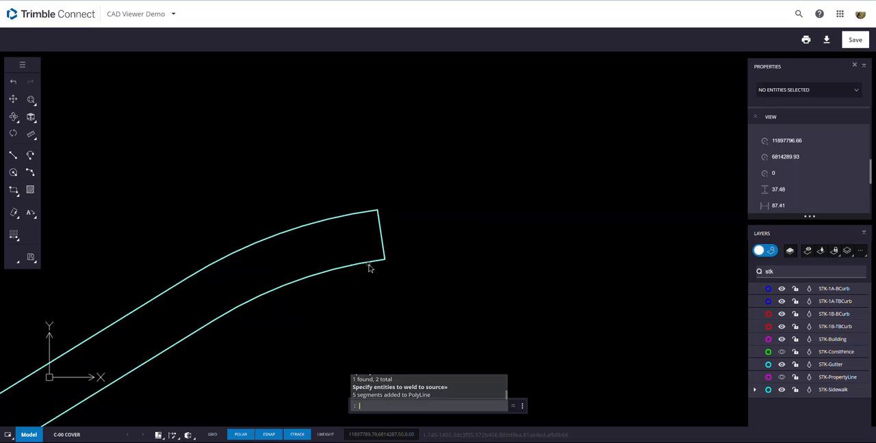
# - Select the welded sidewalk outline and check its continuity along the full length down to the curb return
pyautogui.click(369, 264)
pyautogui.scroll(-5, 378, 283)
pyautogui.moveTo(374, 294); pyautogui.dragTo(505, 167, button='middle')
pyautogui.scroll(-2, 504, 167)
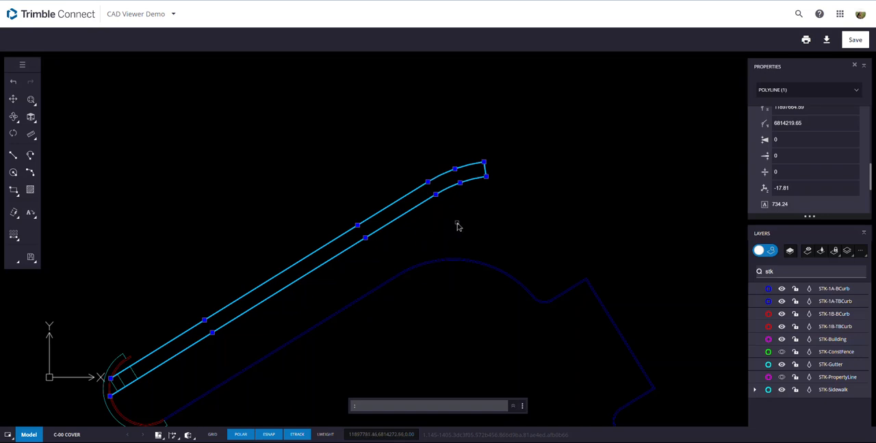
pyautogui.scroll(2, 129, 391)
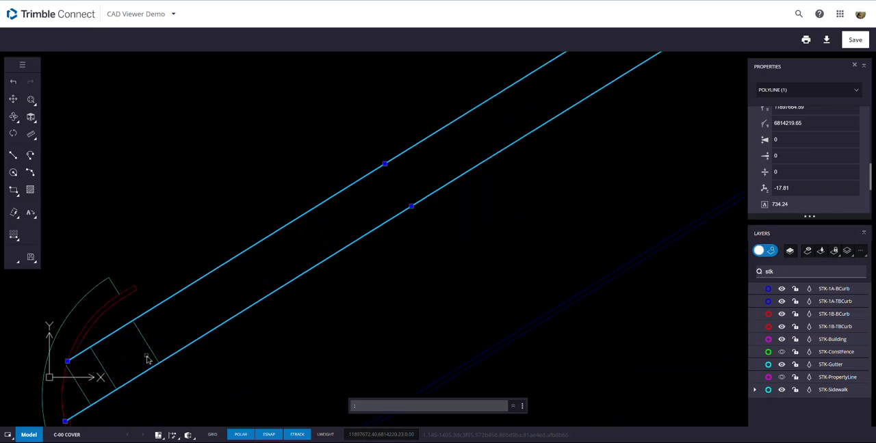
pyautogui.scroll(-4, 179, 355)
# - Weld the short end line and upper edge of the small sidewalk inside the separate curb return to its lower edge with WELD
pyautogui.moveTo(405, 216); pyautogui.dragTo(432, 197, button='middle')
pyautogui.scroll(5, 171, 353)
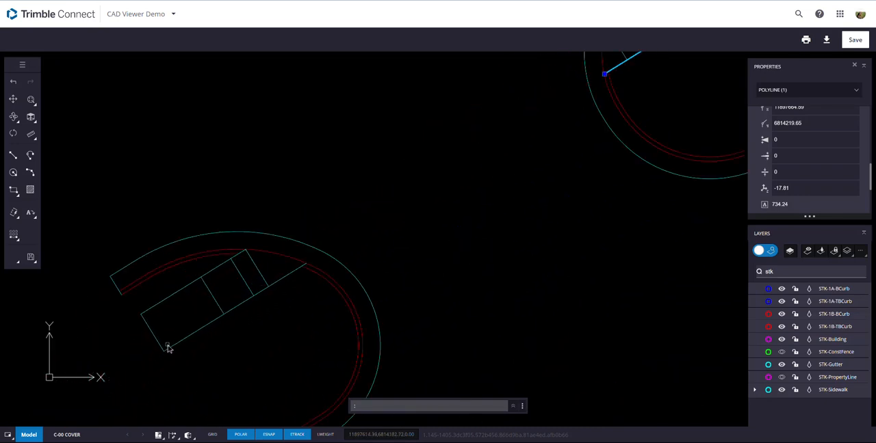
pyautogui.click(171, 353)
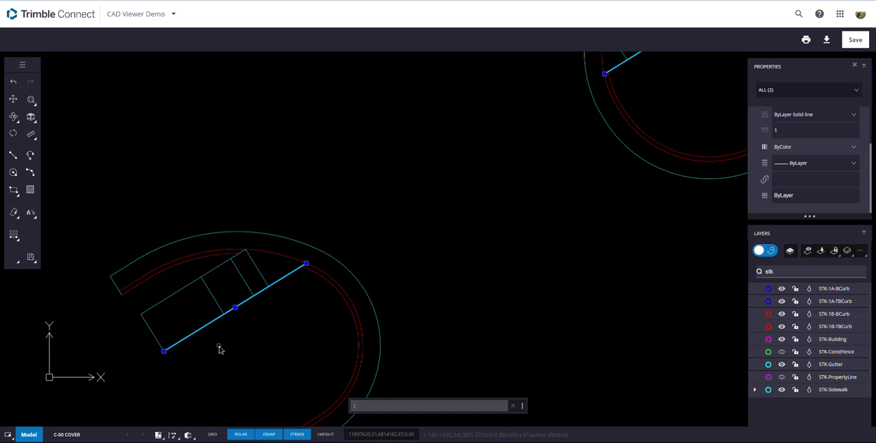
pyautogui.press('Escape')
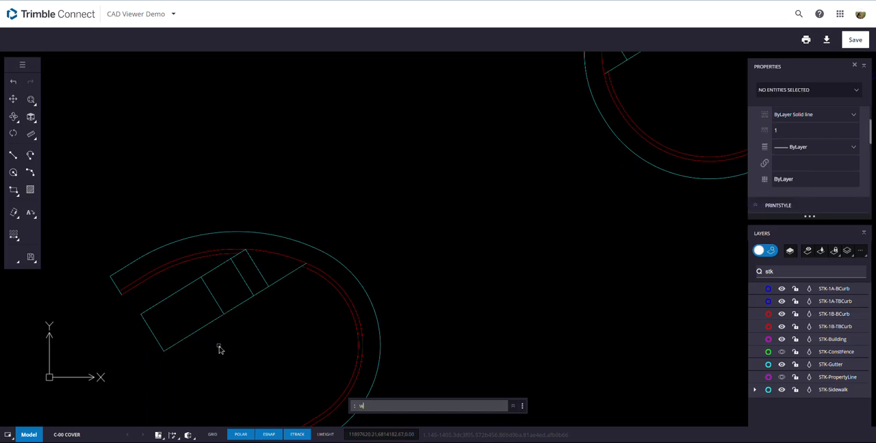
pyautogui.write('e')
pyautogui.press('Return')
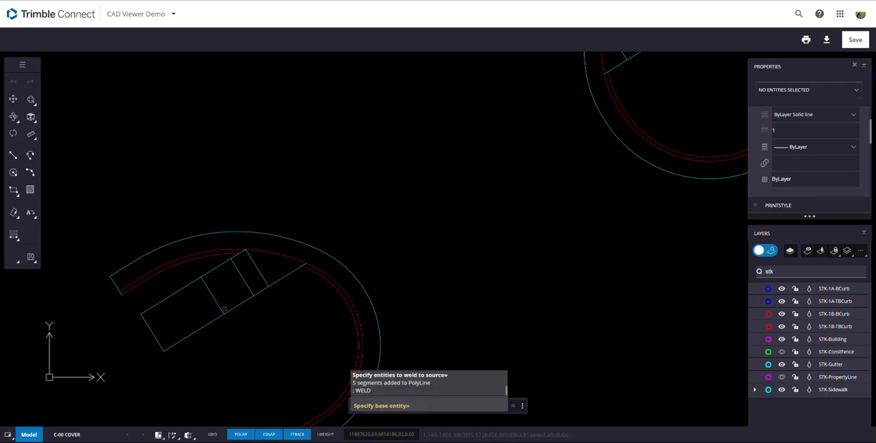
pyautogui.click(238, 306)
pyautogui.click(148, 334)
pyautogui.click(163, 304)
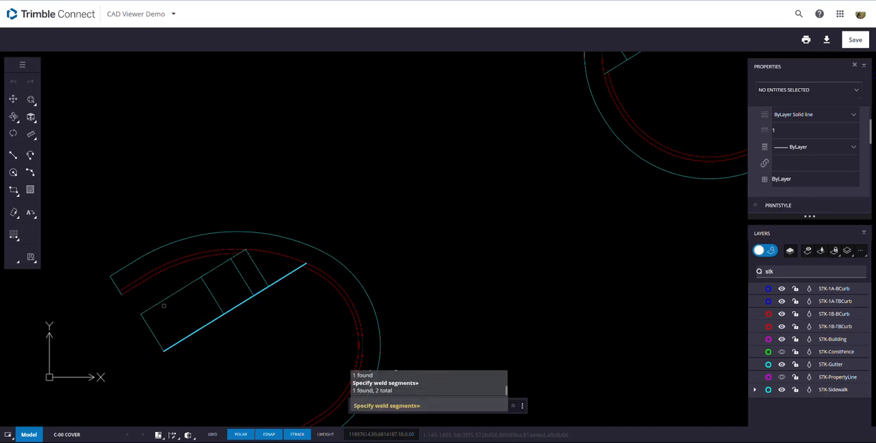
pyautogui.press('Return')
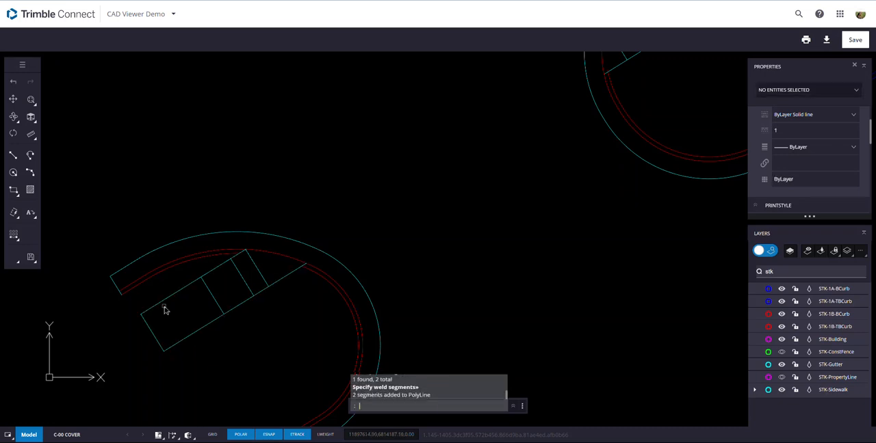
pyautogui.click(179, 341)
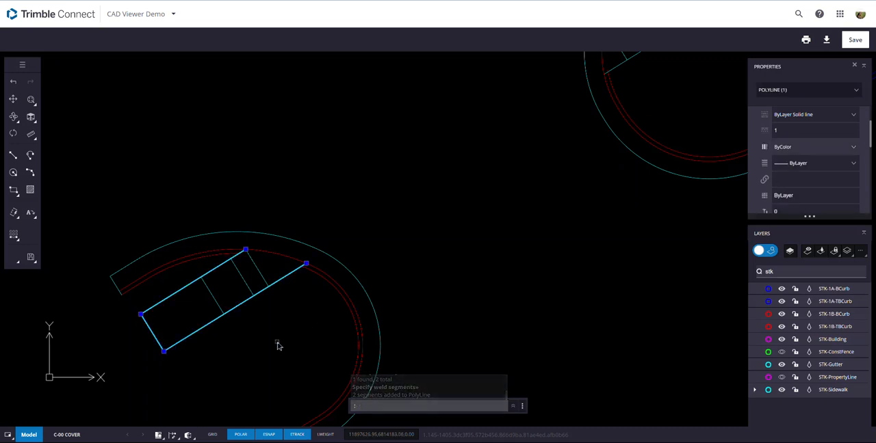
pyautogui.press('Escape')
pyautogui.scroll(-3, 431, 309)
pyautogui.scroll(-5, 485, 309)
pyautogui.moveTo(485, 308)
pyautogui.mouseDown(button='middle')
pyautogui.moveTo(373, 250)
pyautogui.moveTo(361, 253)
pyautogui.moveTo(283, 205)
pyautogui.moveTo(277, 187)
pyautogui.mouseUp(button='middle')
pyautogui.scroll(-3, 360, 258)
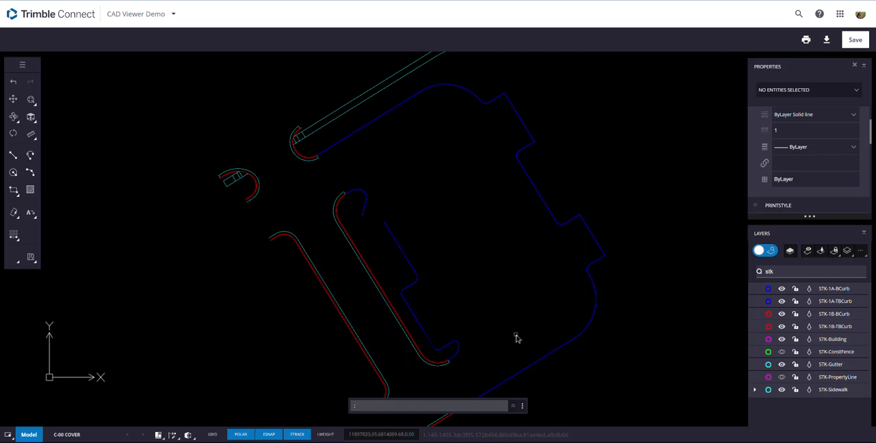
pyautogui.scroll(-3, 516, 338)
pyautogui.moveTo(512, 336); pyautogui.dragTo(476, 286, button='middle')
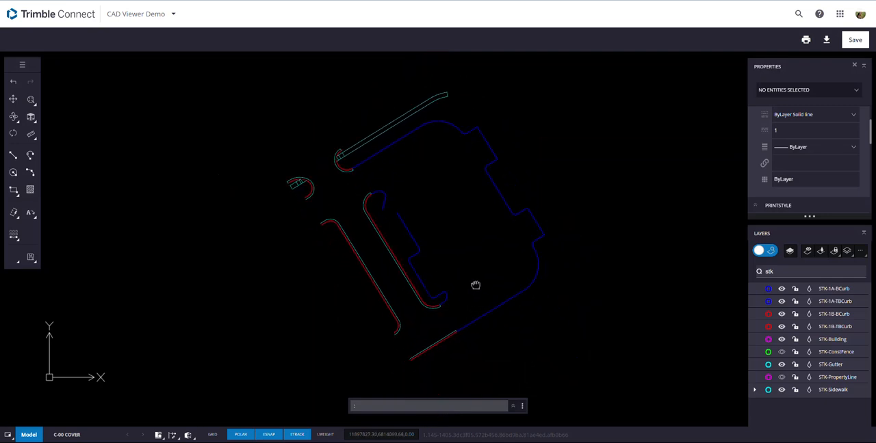